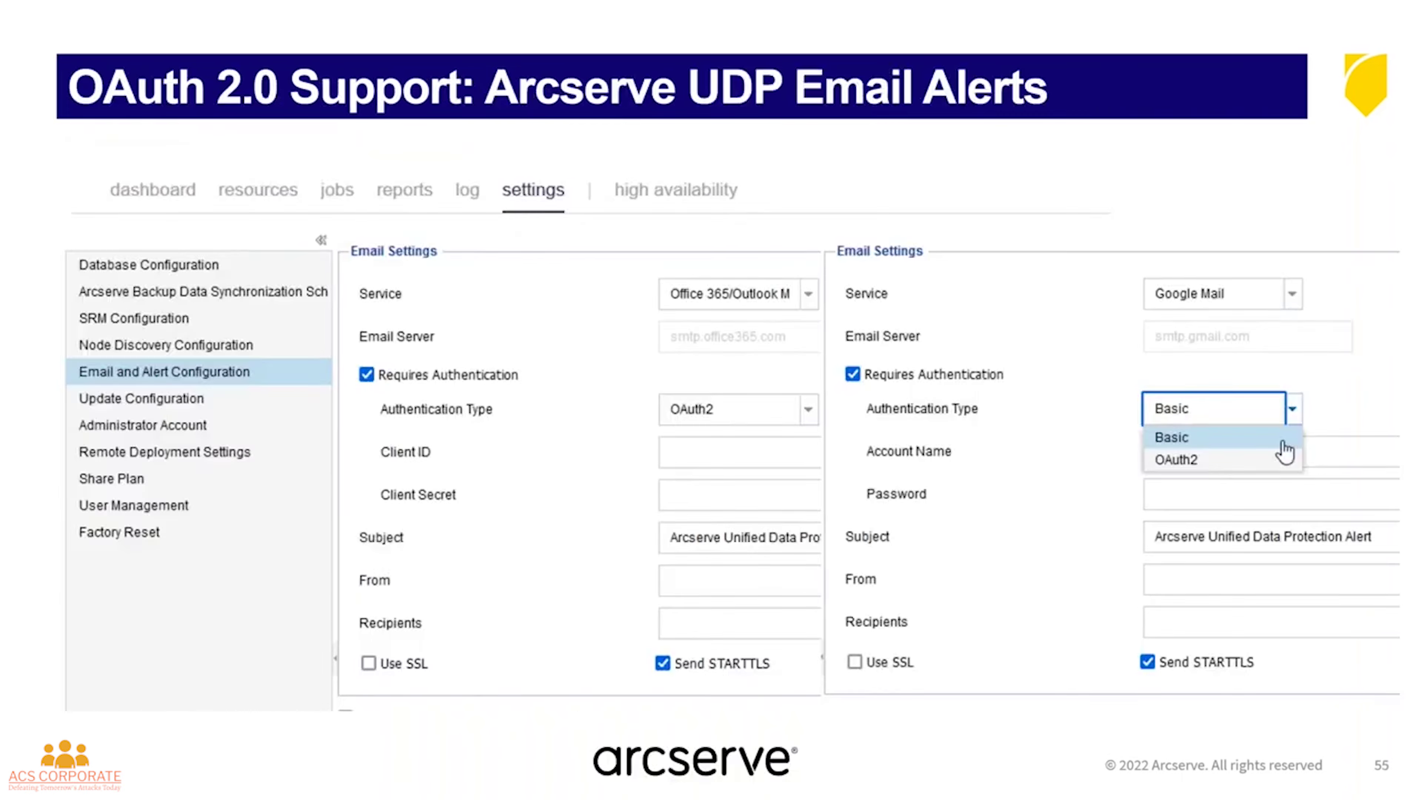
key("Left")
key("Left")
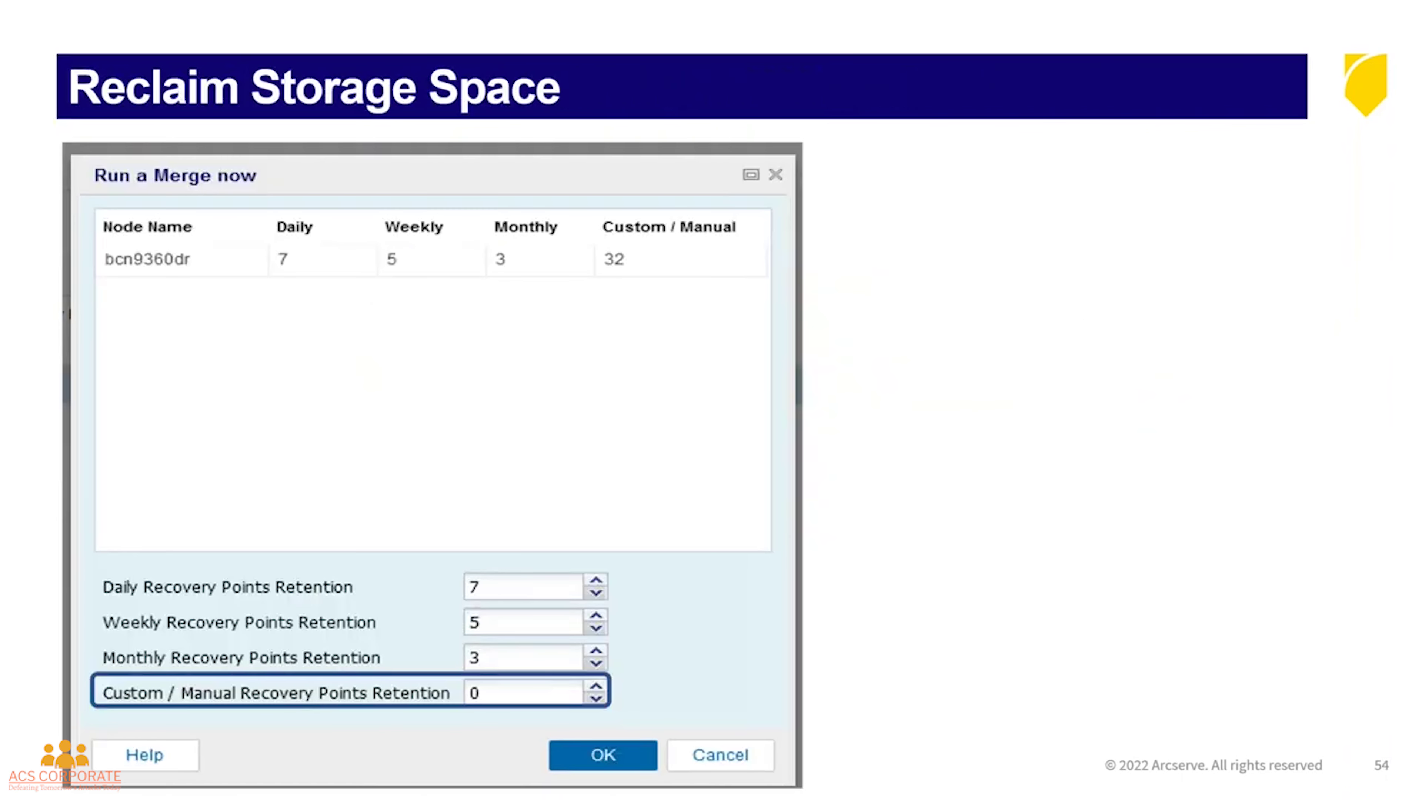
key("Right")
key("Right")
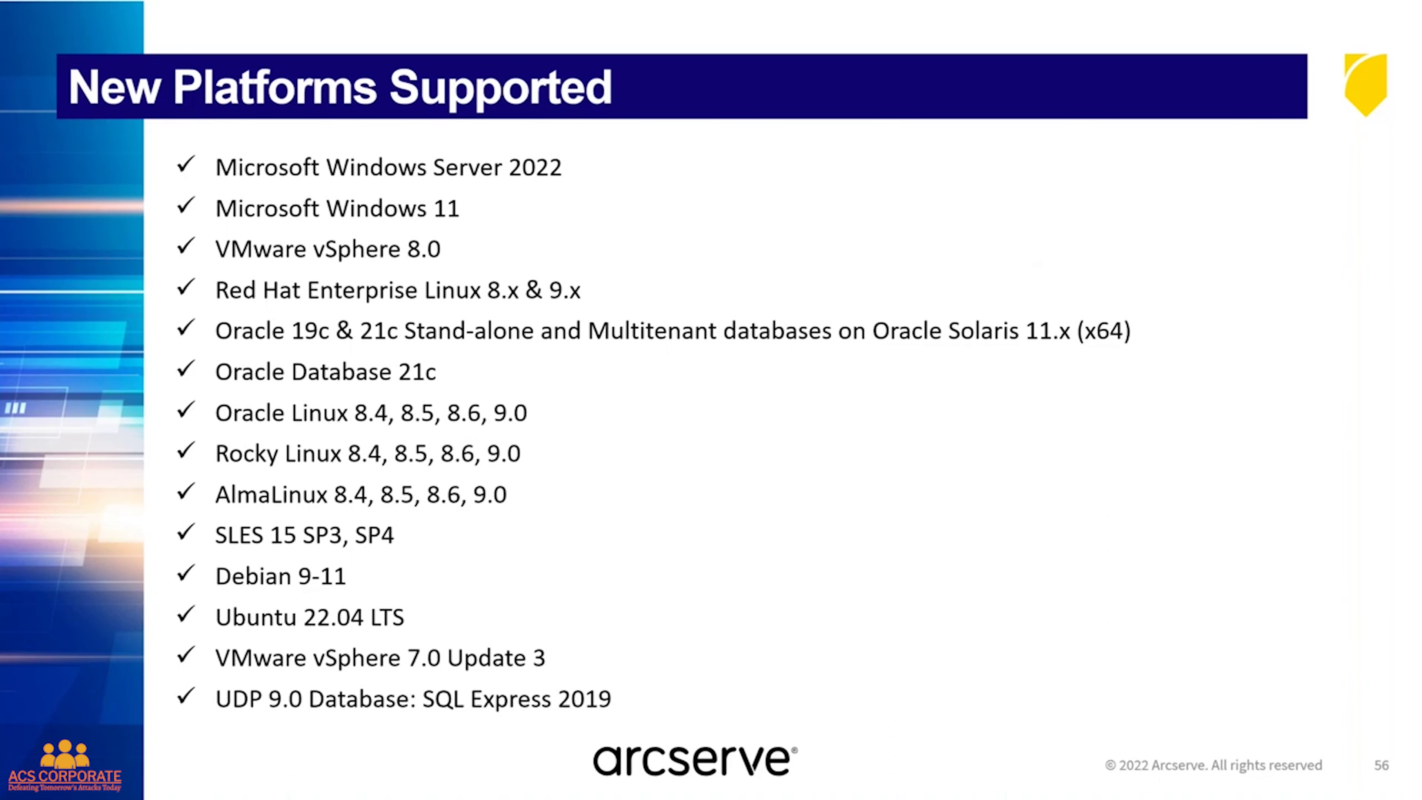
Step: Switch to the Arcserve Unified Data Protection console in the browser and log in with the current Windows credentials
key("alt+Tab")
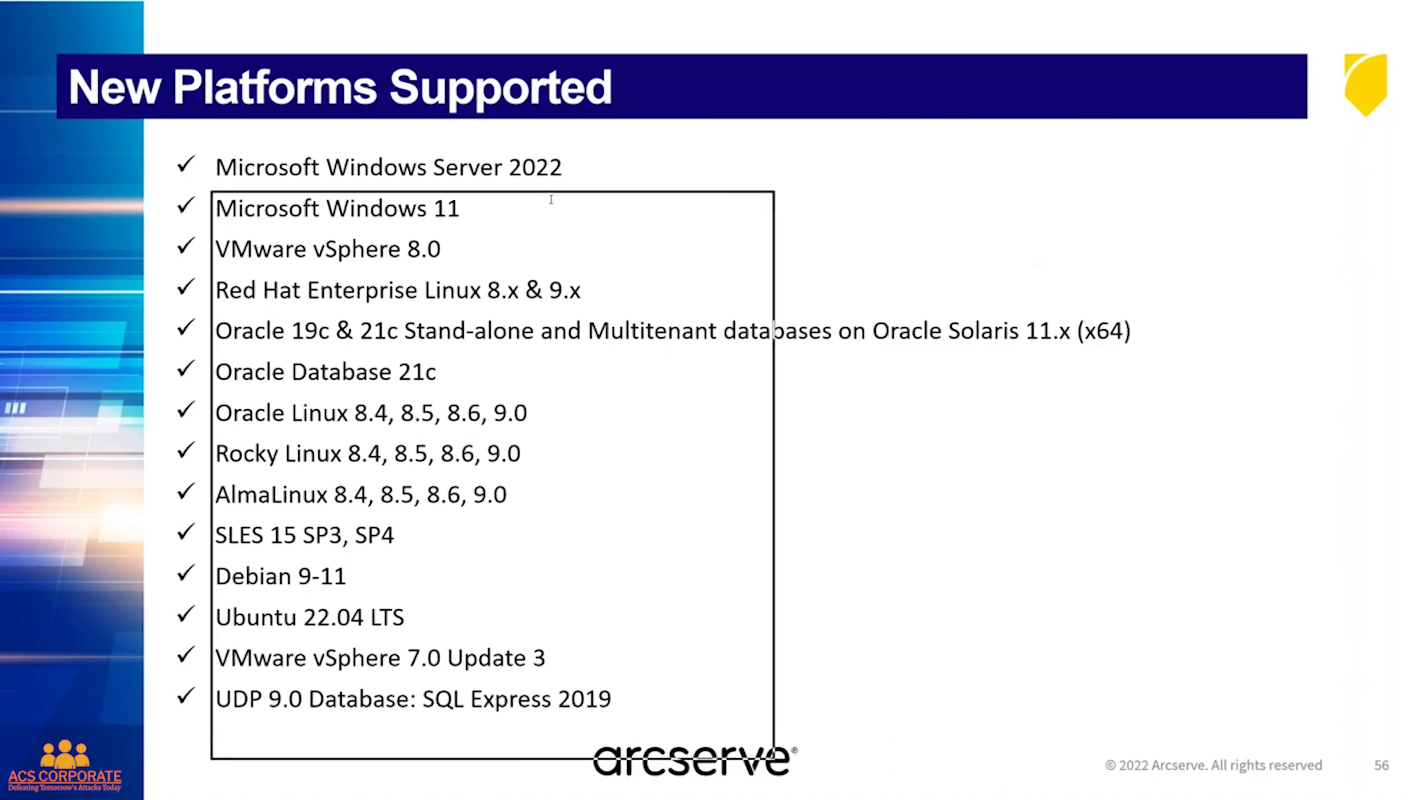
left_click(929, 90)
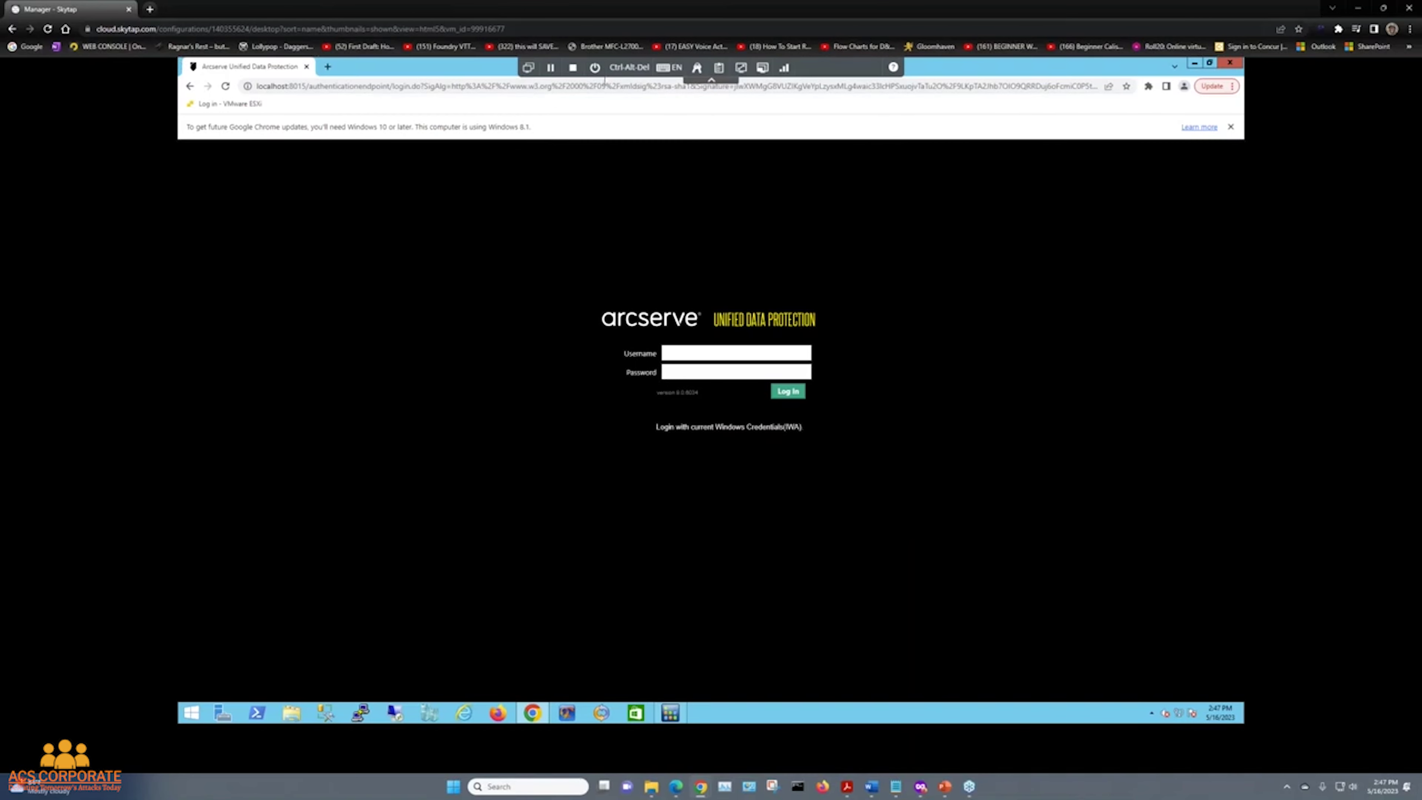
left_click(715, 428)
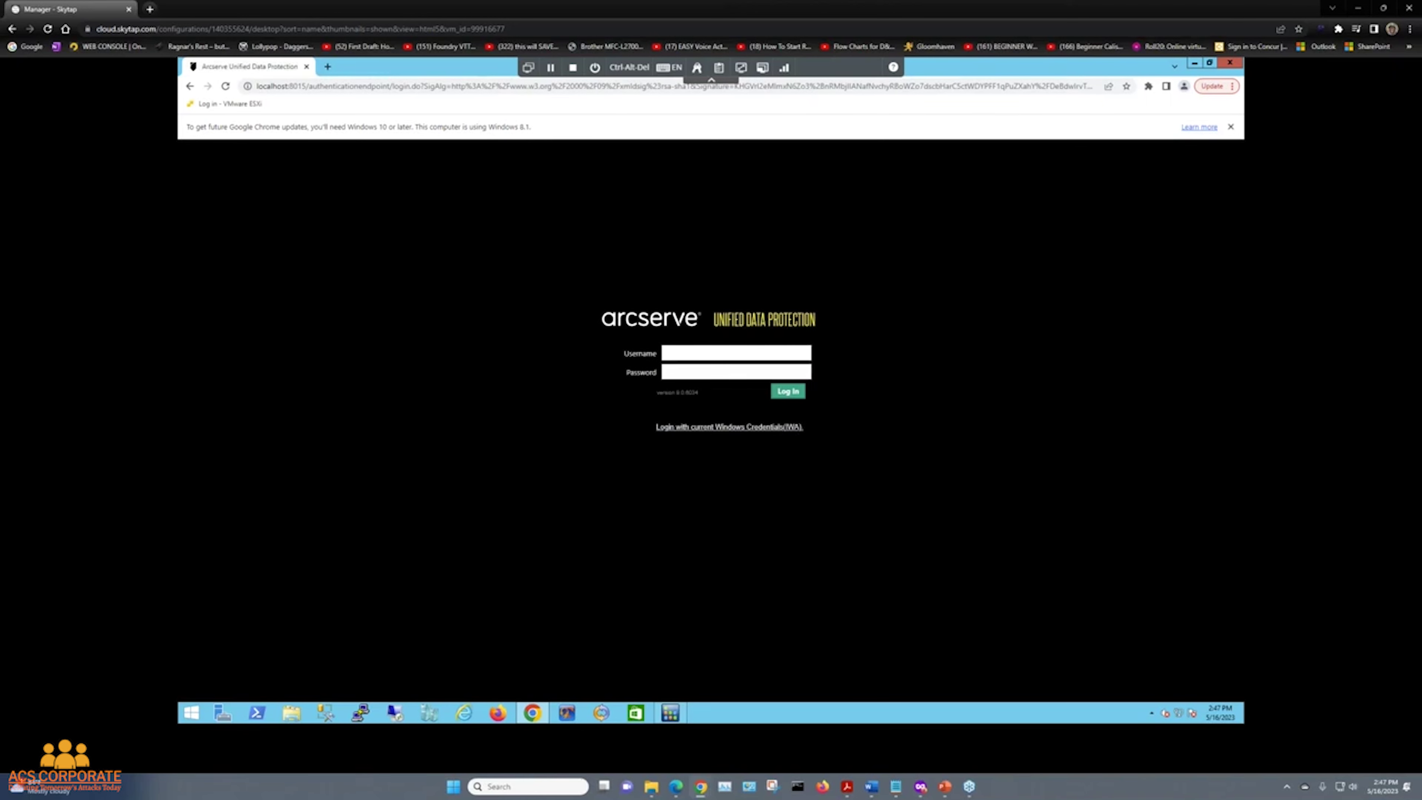
left_click(711, 431)
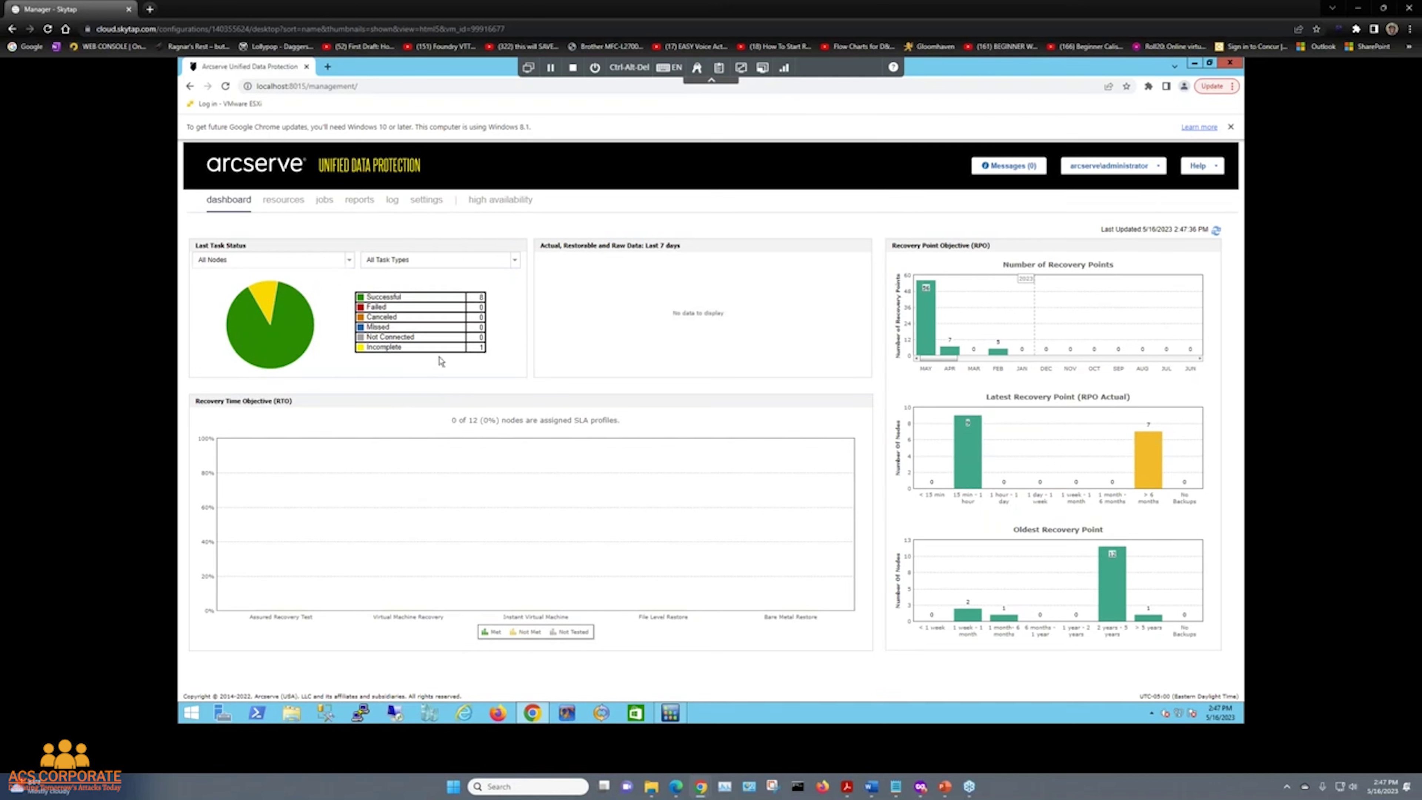
Step: Refresh the dashboard data and open the list of nodes behind the incomplete portion of the Last Task Status chart
left_click(1218, 231)
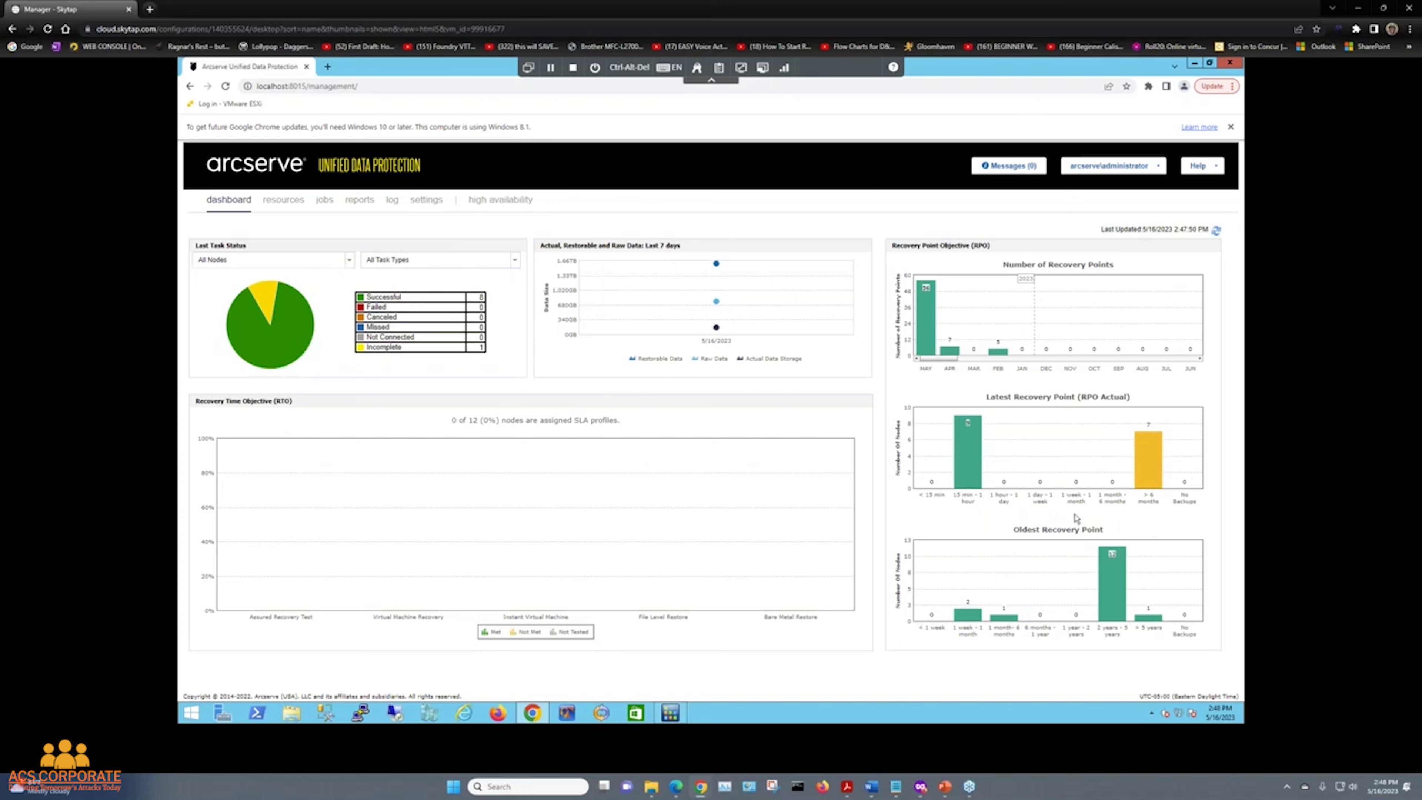
mouse_move(263, 341)
mouse_move(269, 299)
left_click(271, 299)
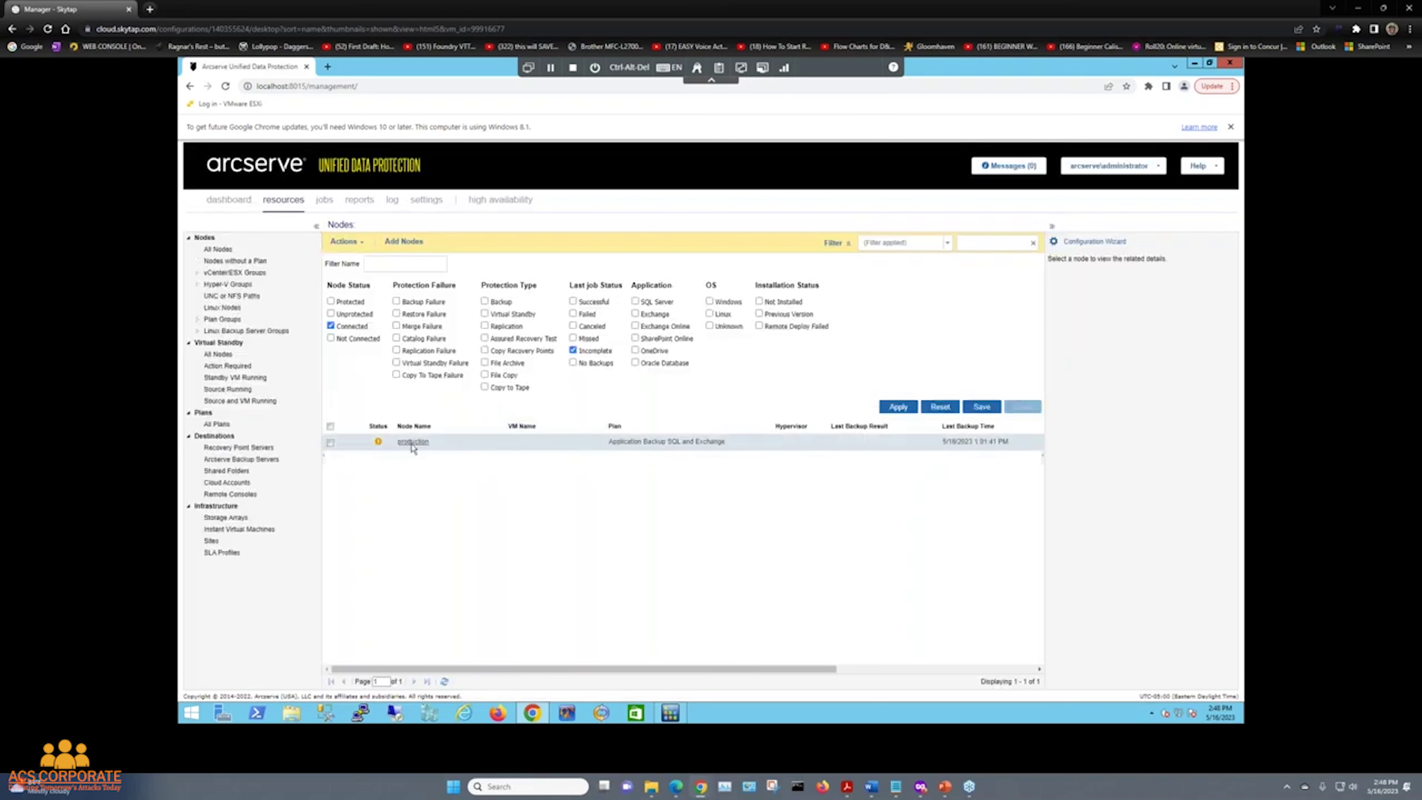
Step: Reset the node filter so all nodes are listed, and collapse the filter options
left_click(330, 325)
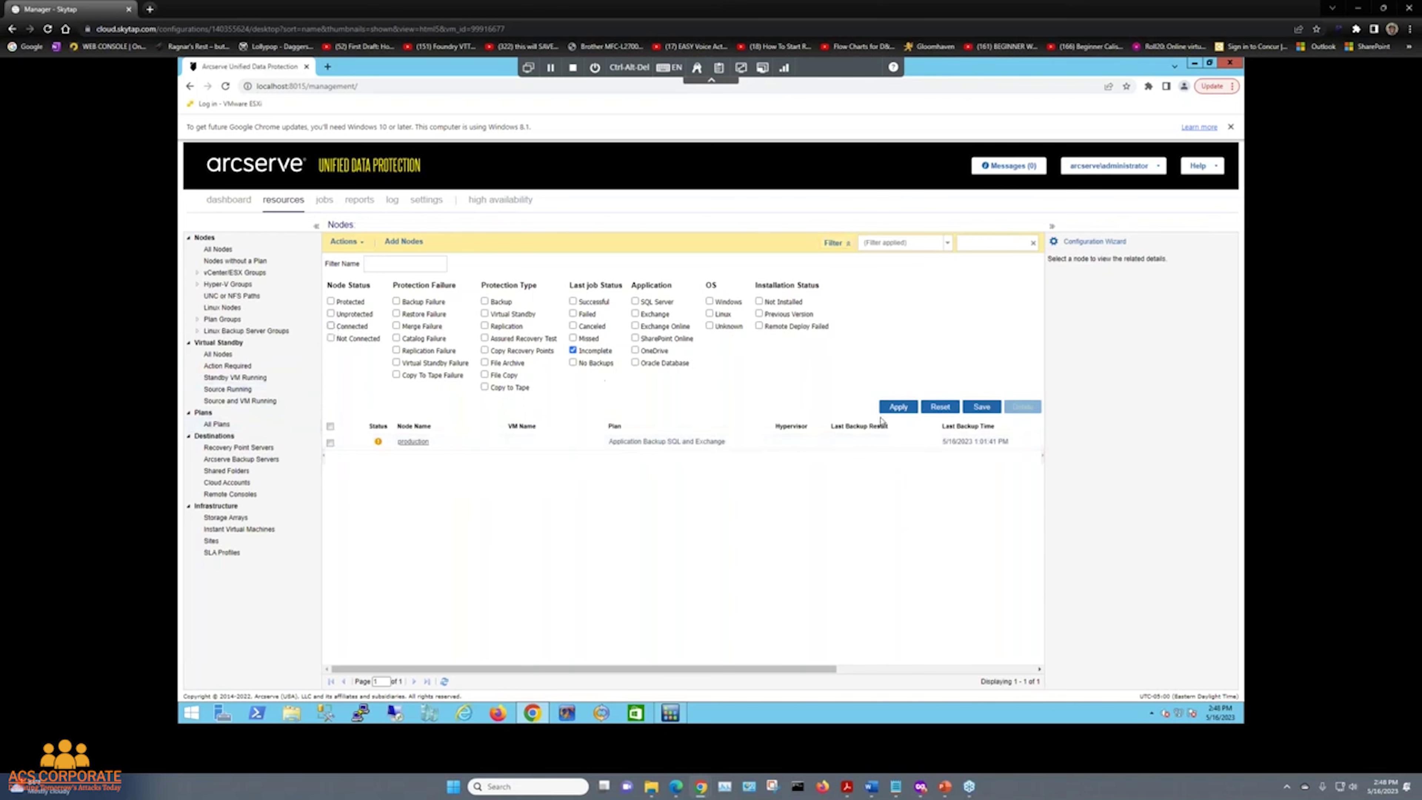
left_click(939, 407)
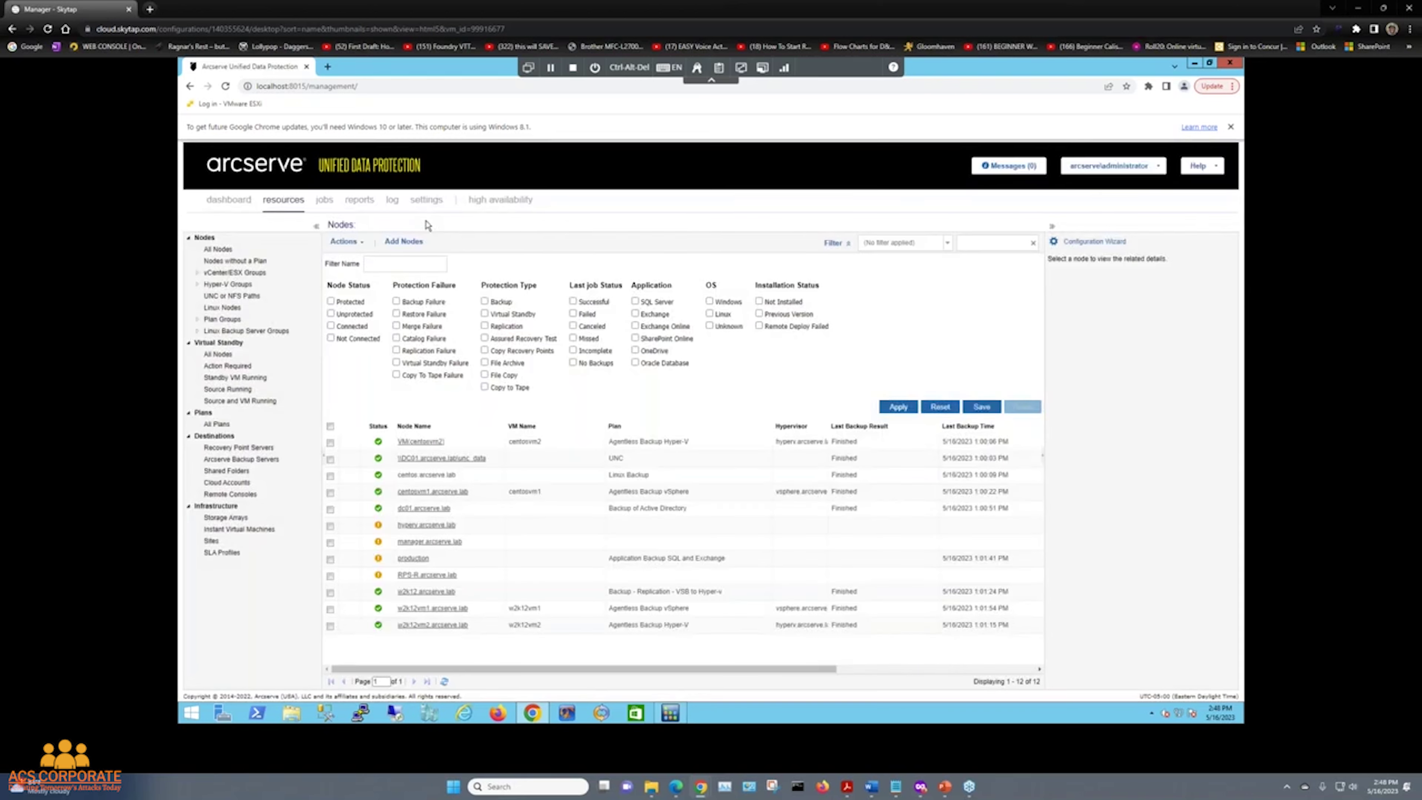
left_click(840, 243)
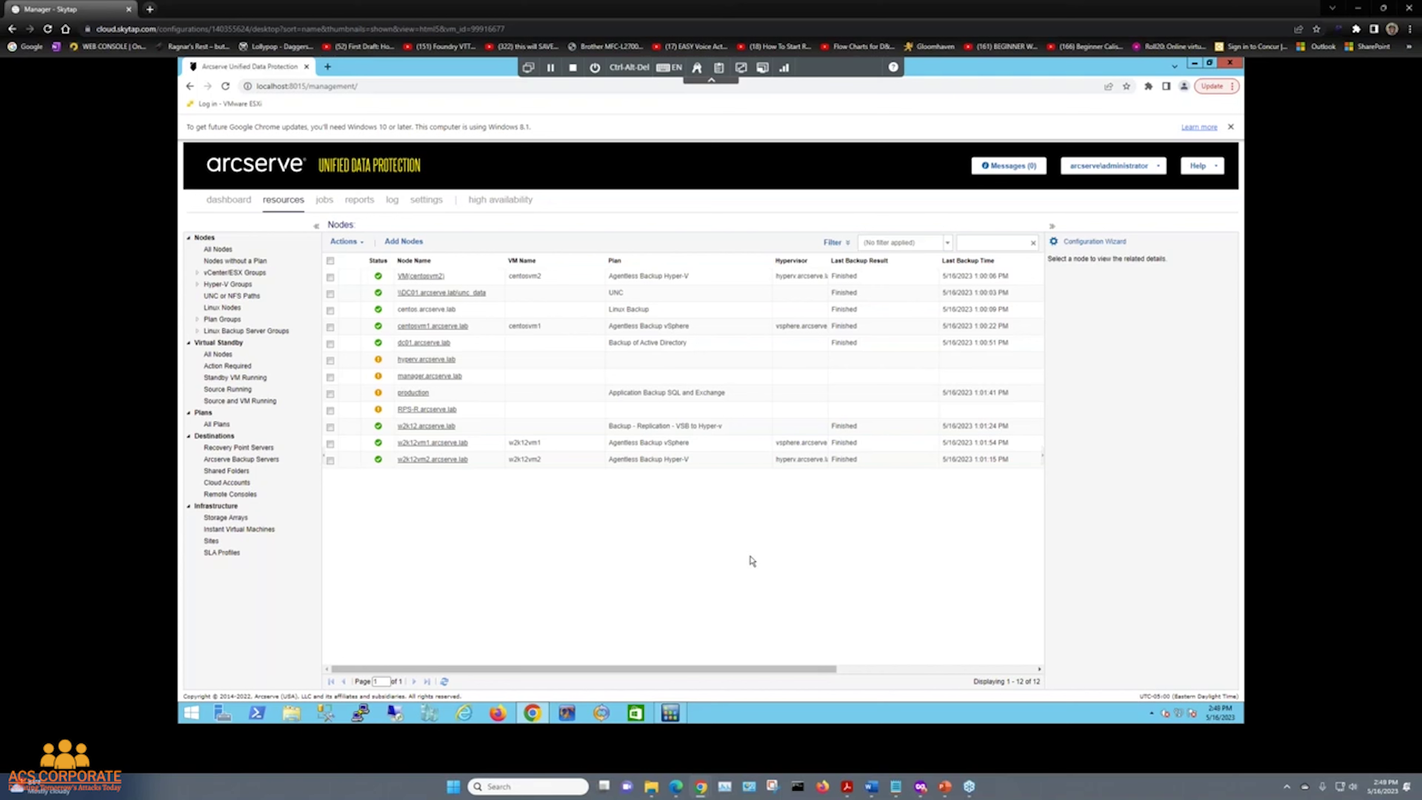
Step: Run an immediate incremental backup of the dc01.arcserve.lab node, check its status monitor and close the monitor
left_click(567, 350)
right_click(567, 348)
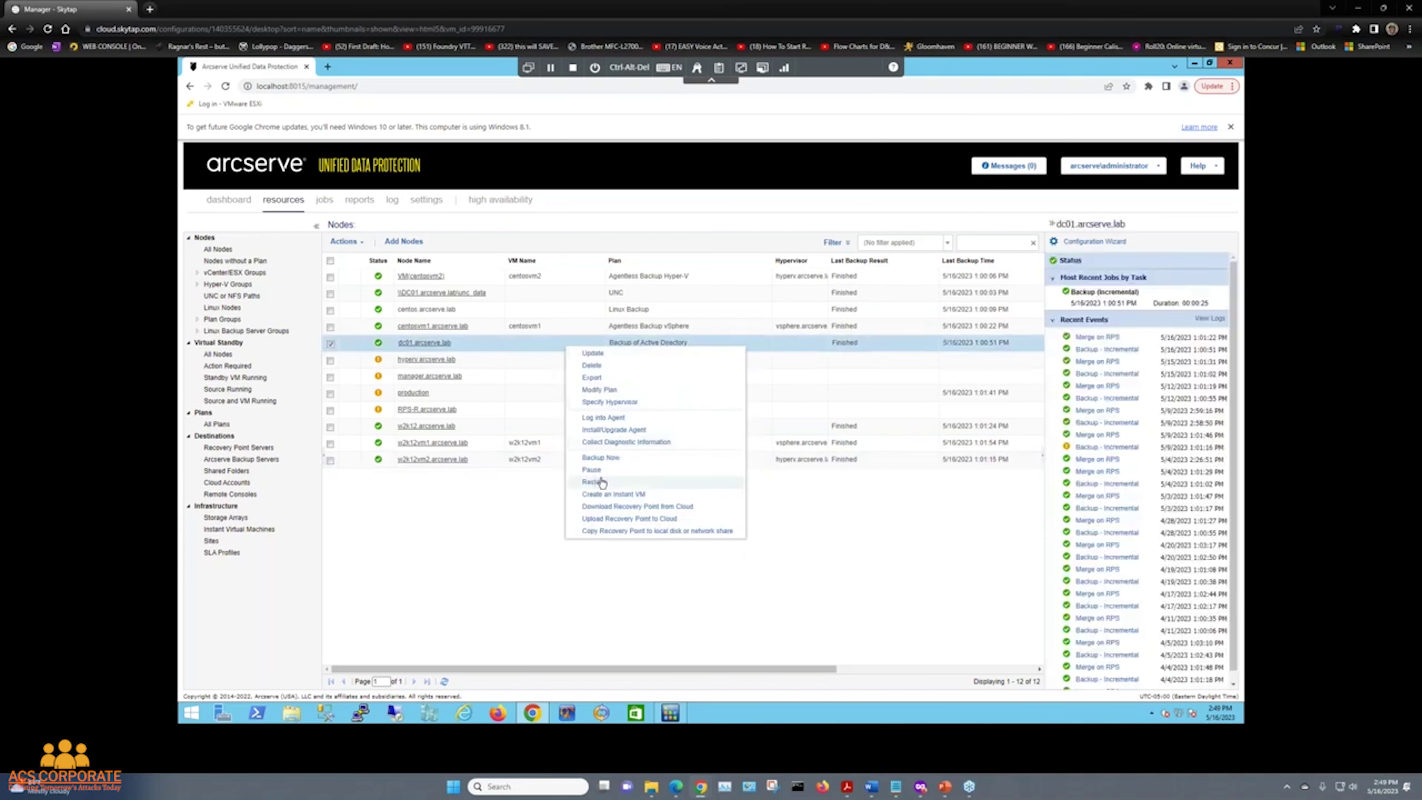
left_click(620, 462)
left_click(757, 486)
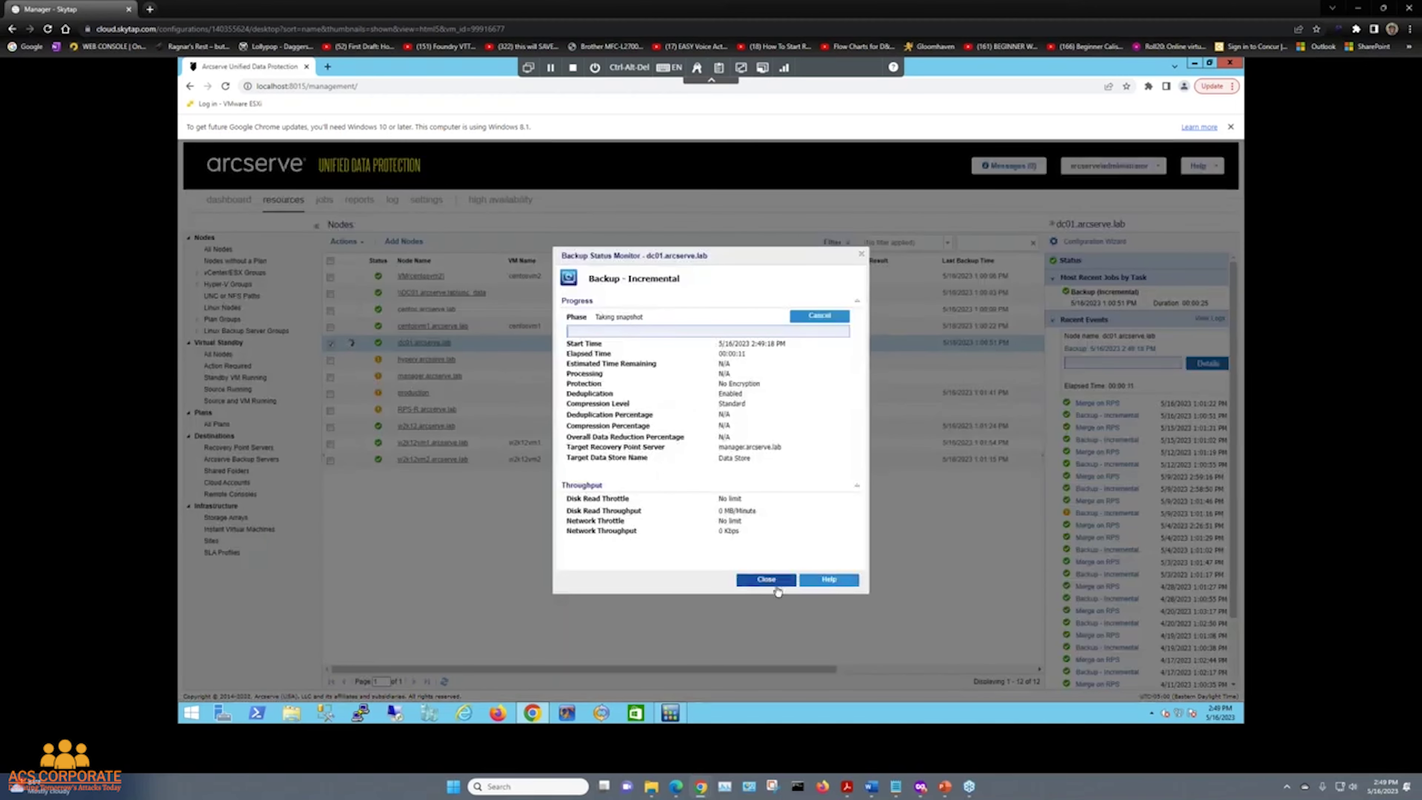
left_click(765, 580)
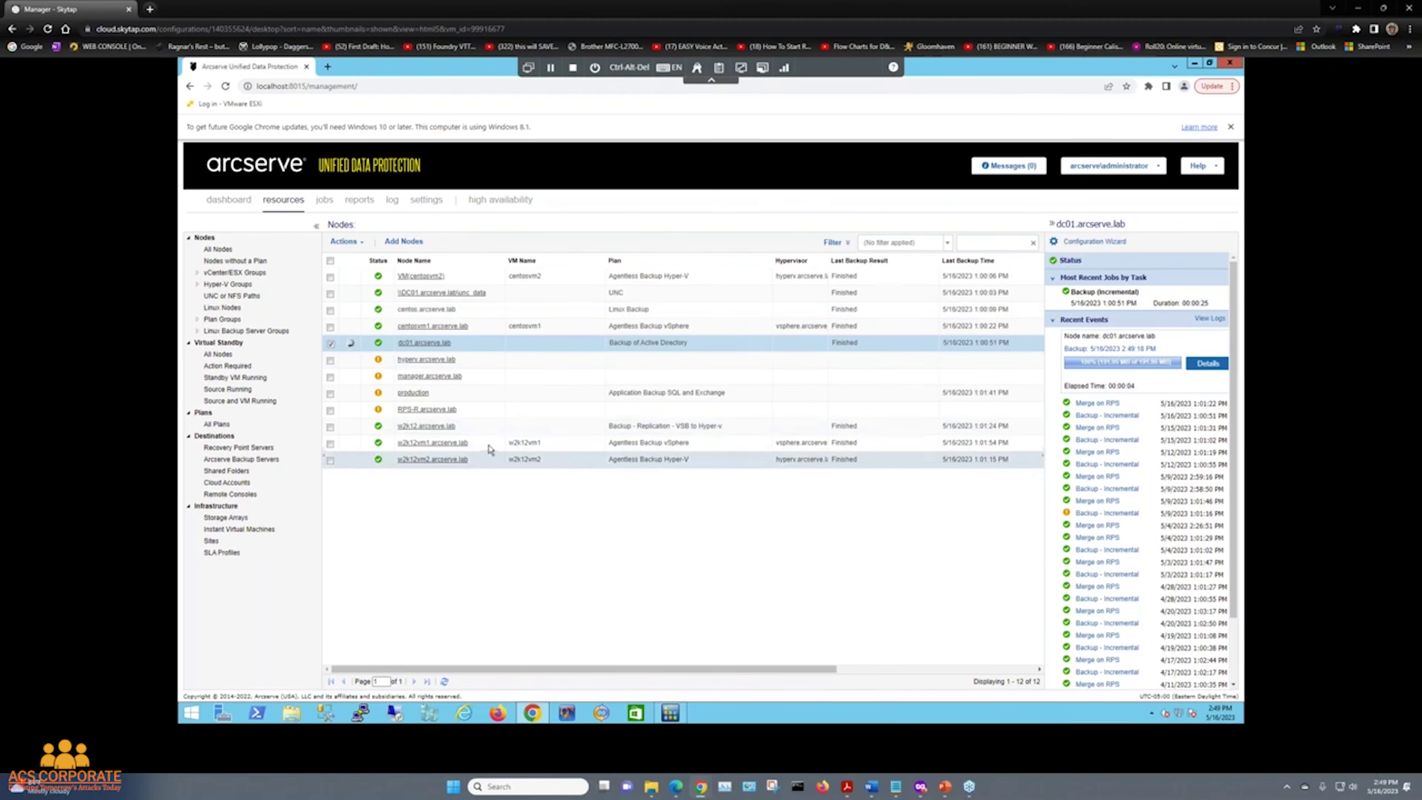
Step: Review the standby VM snapshots available for w2k12.arcserve.lab and leave without powering on the VM
right_click(422, 427)
mouse_move(501, 596)
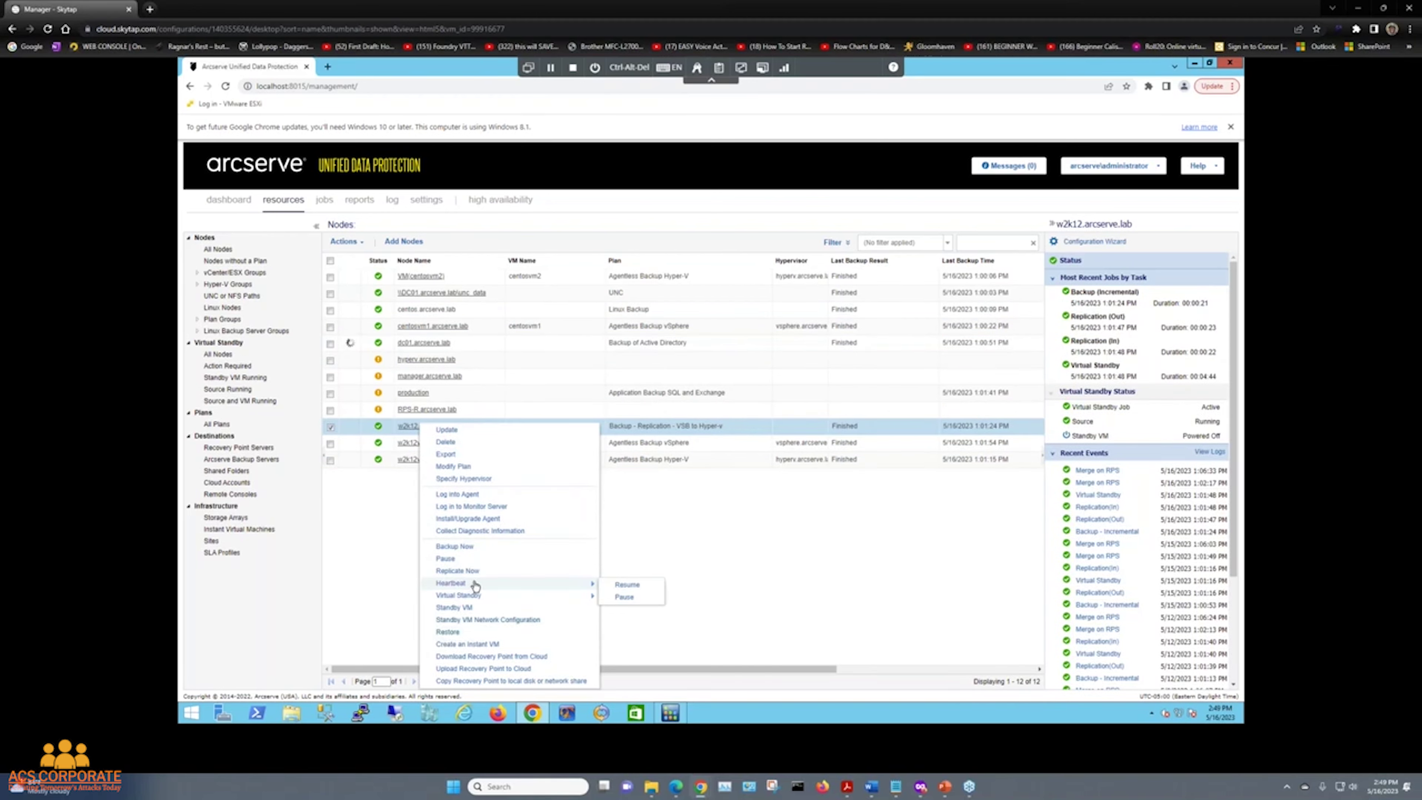
left_click(476, 607)
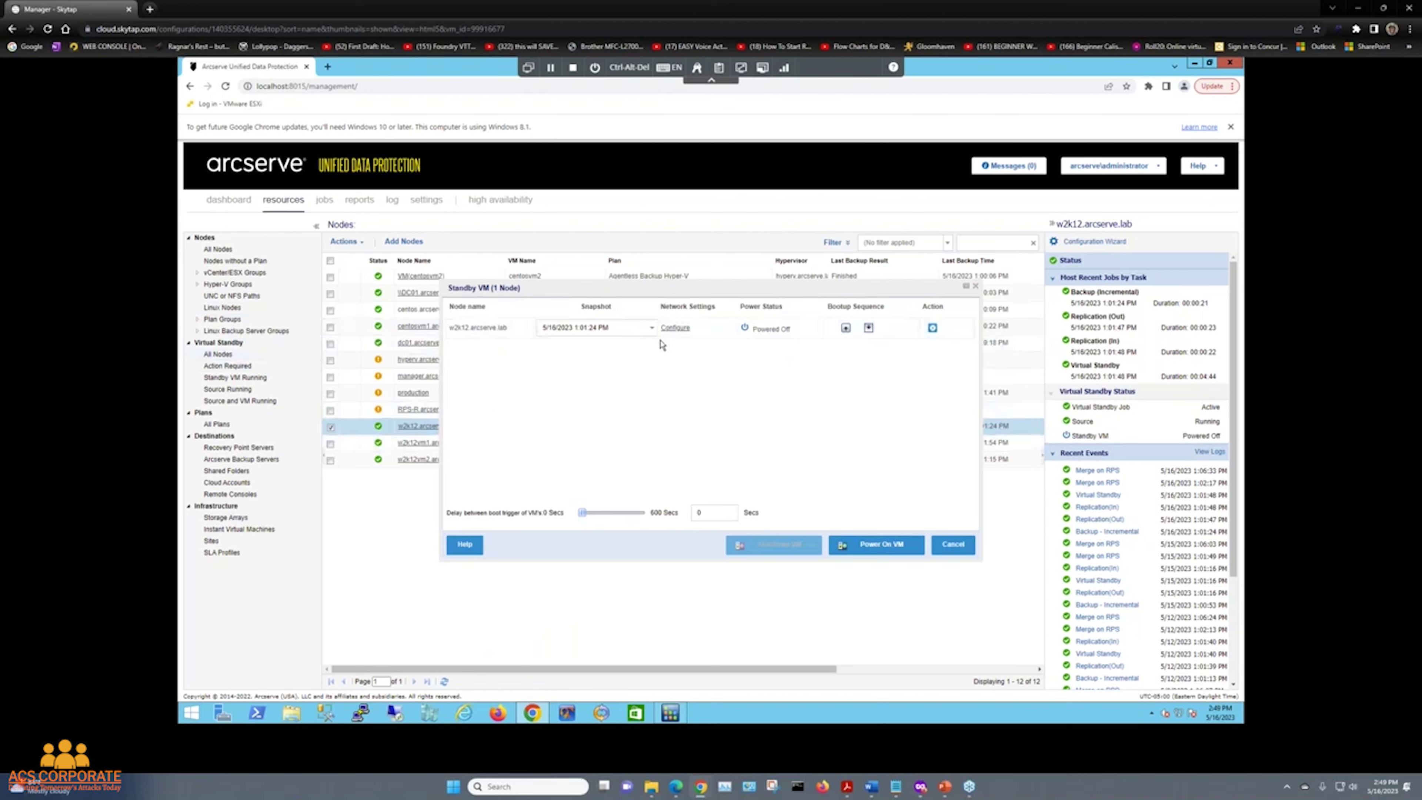
left_click(651, 328)
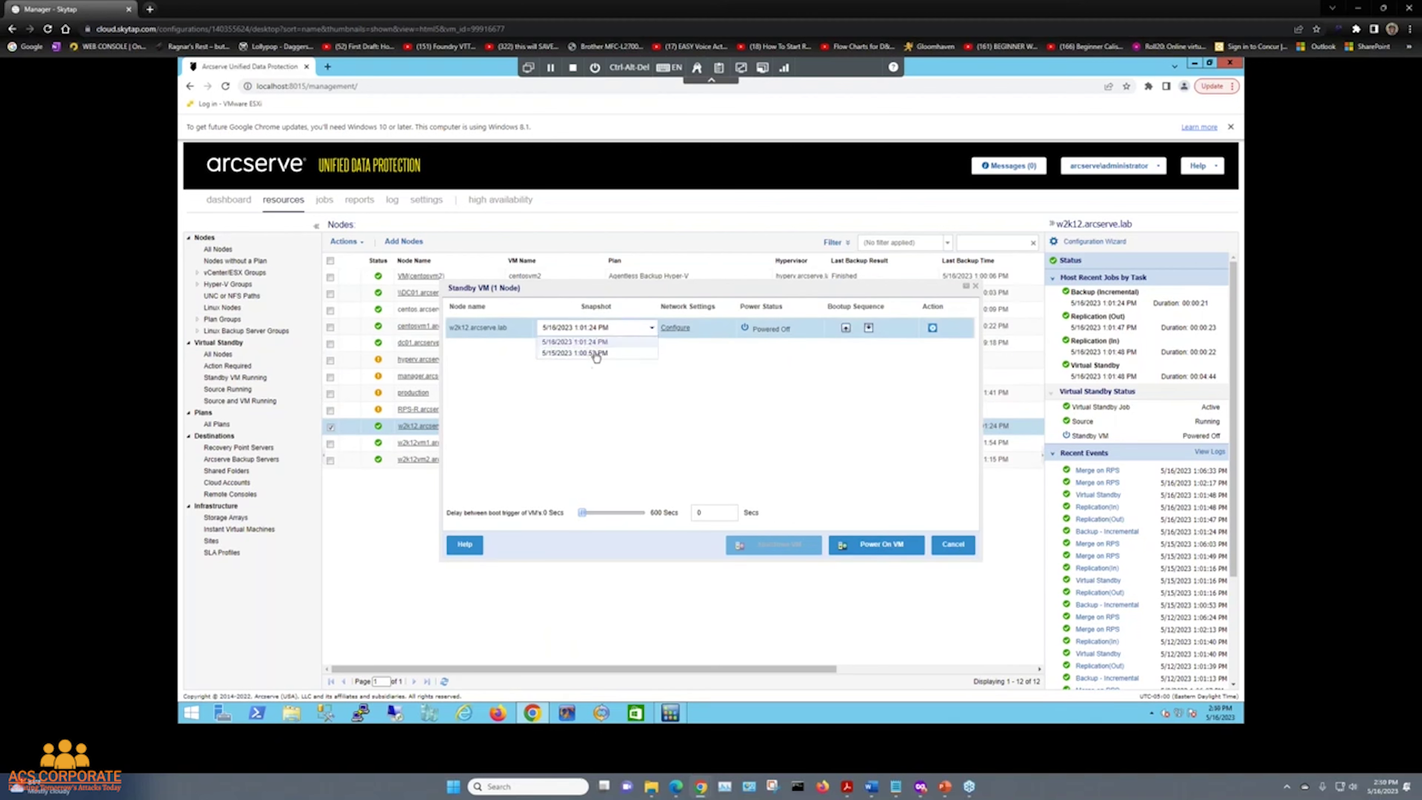
left_click(682, 371)
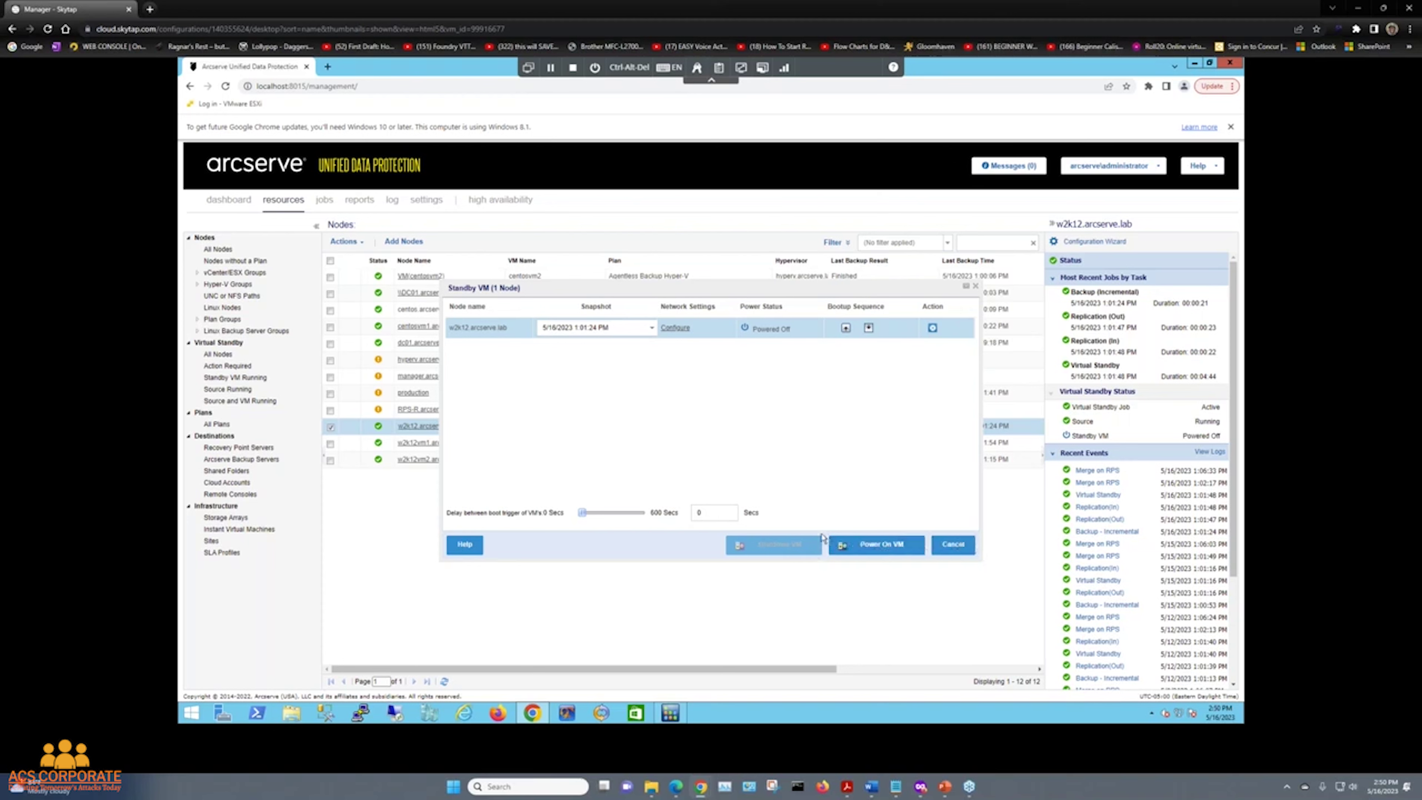
left_click(955, 546)
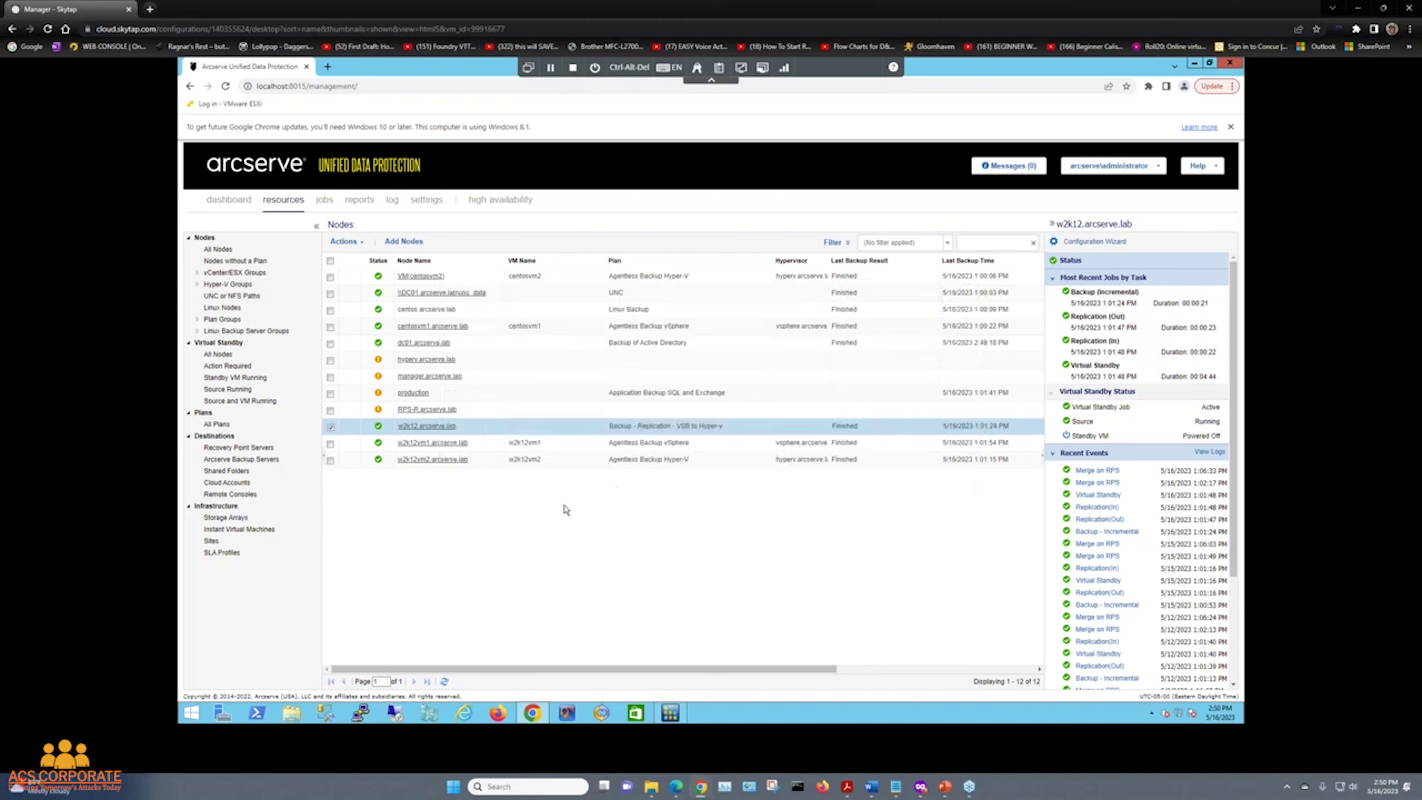
Step: Open the restore wizard for w2k12.arcserve.lab and browse the folders on volume C in its 1:01:24 PM recovery point
right_click(428, 429)
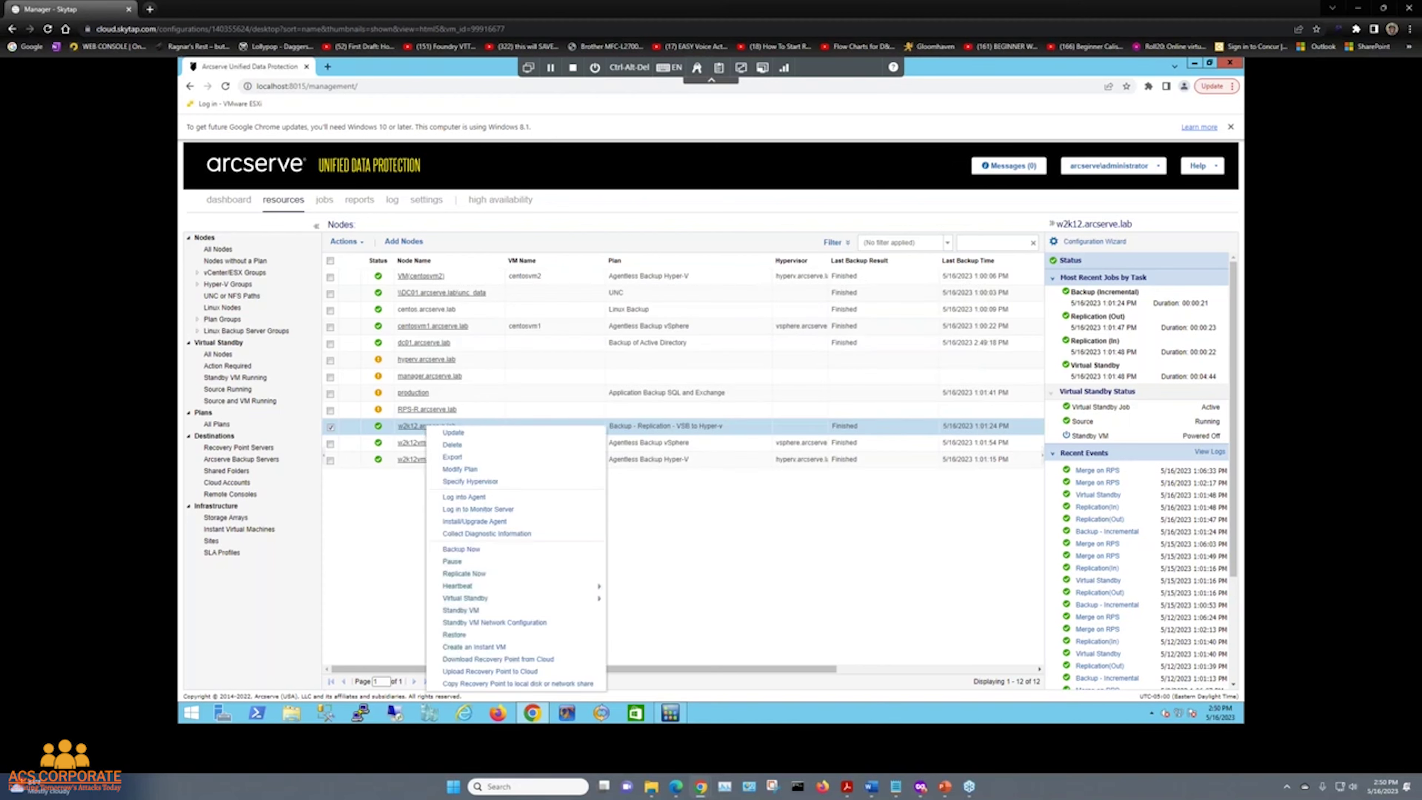
left_click(456, 636)
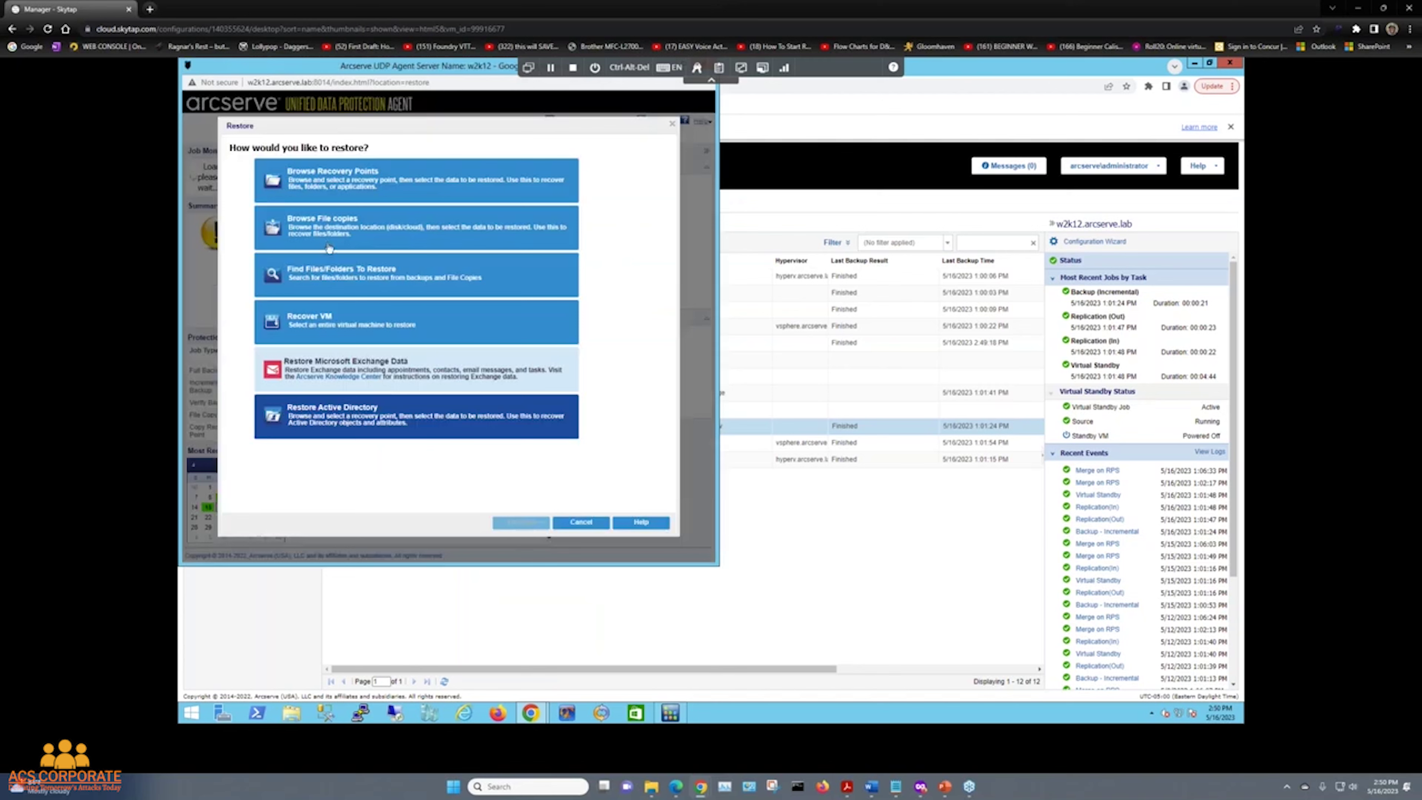
left_click(348, 180)
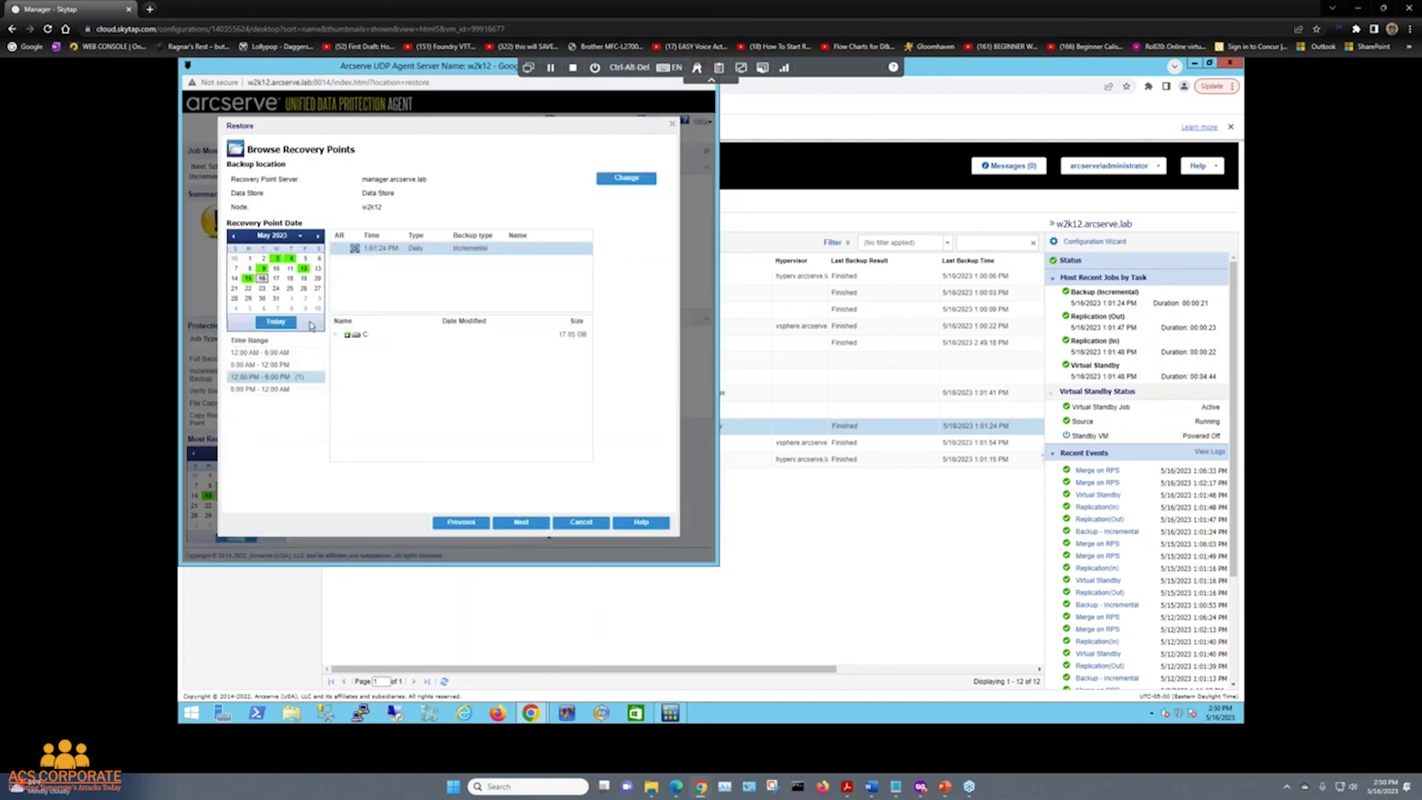
left_click(334, 335)
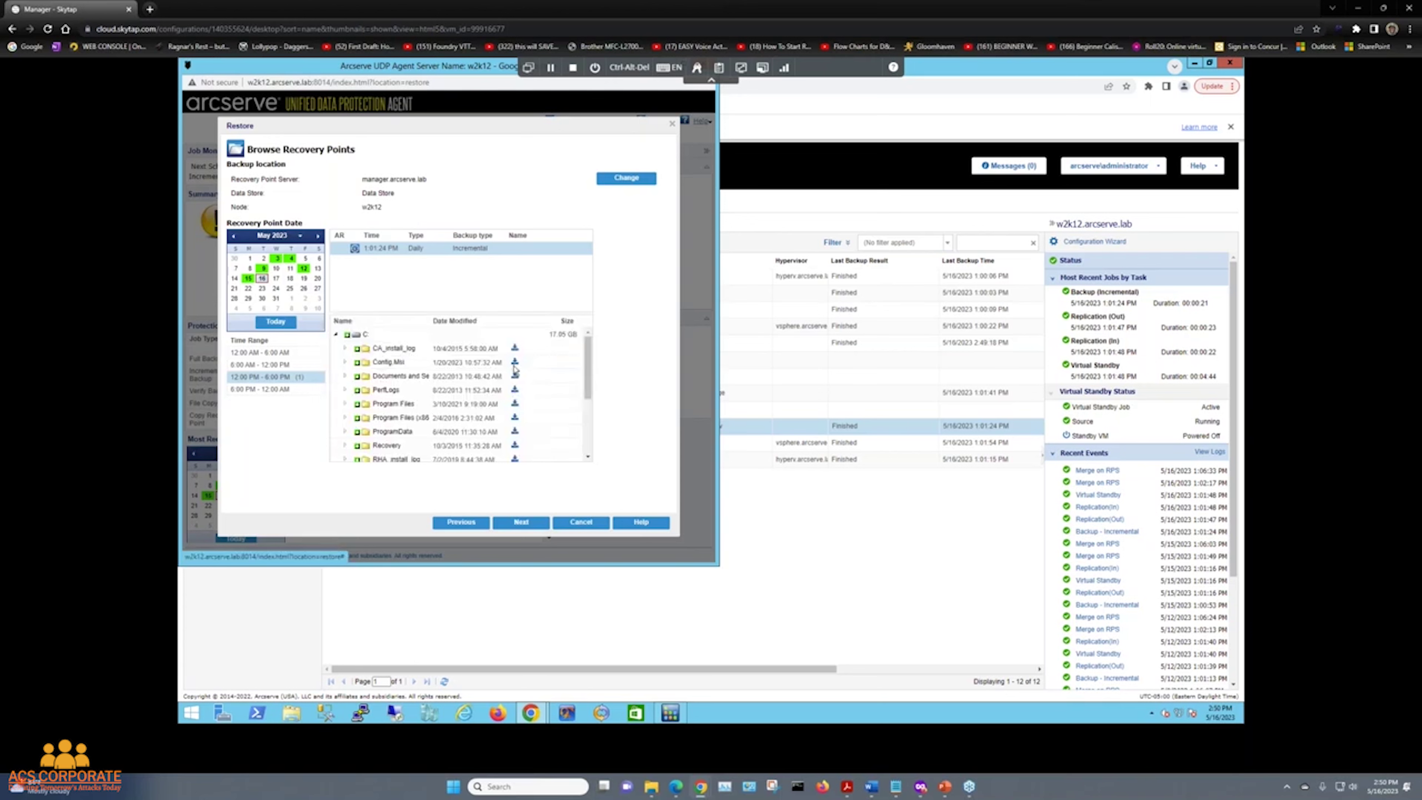
left_click(345, 390)
left_click(356, 390)
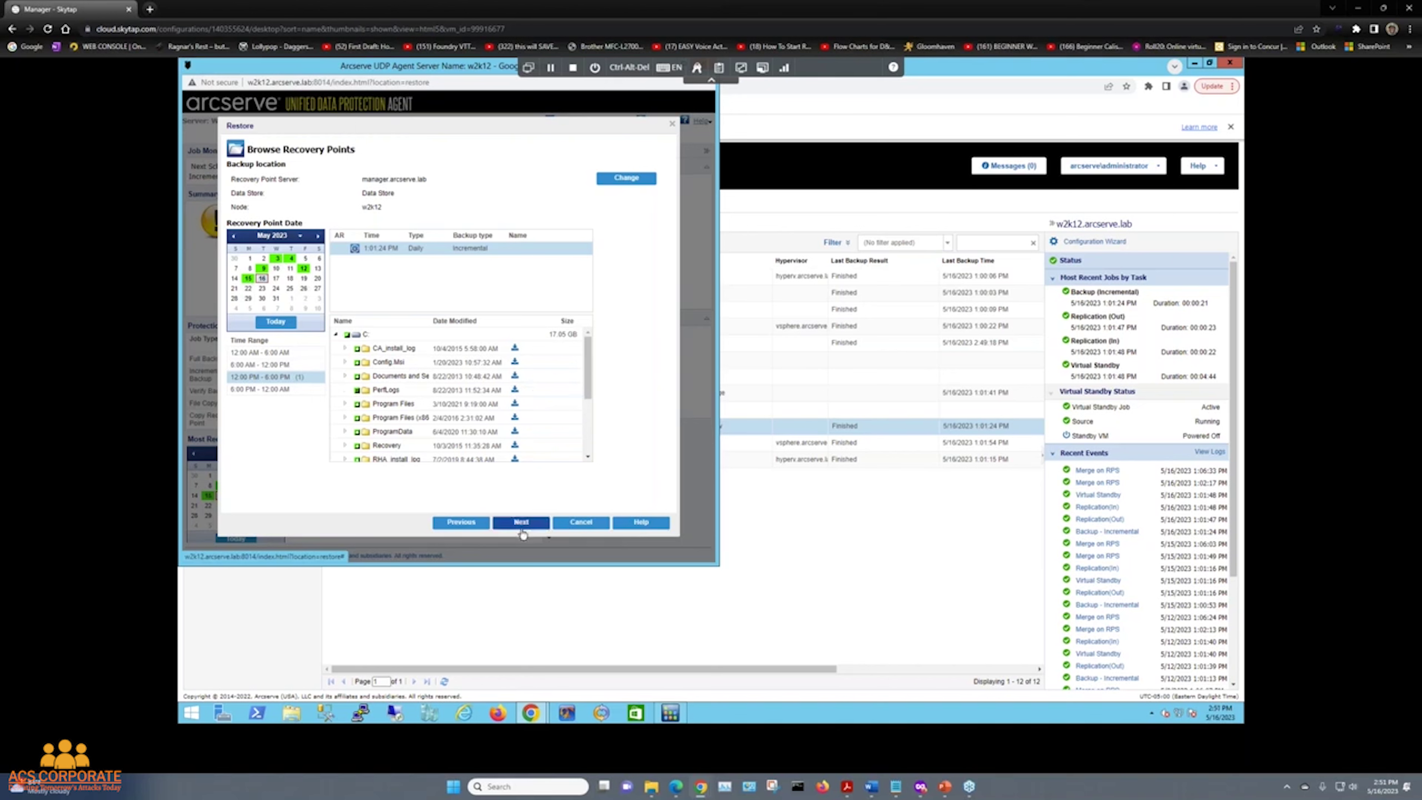
Step: Review the restore destination and conflict options, return to the recovery points and close the restore wizard
left_click(492, 528)
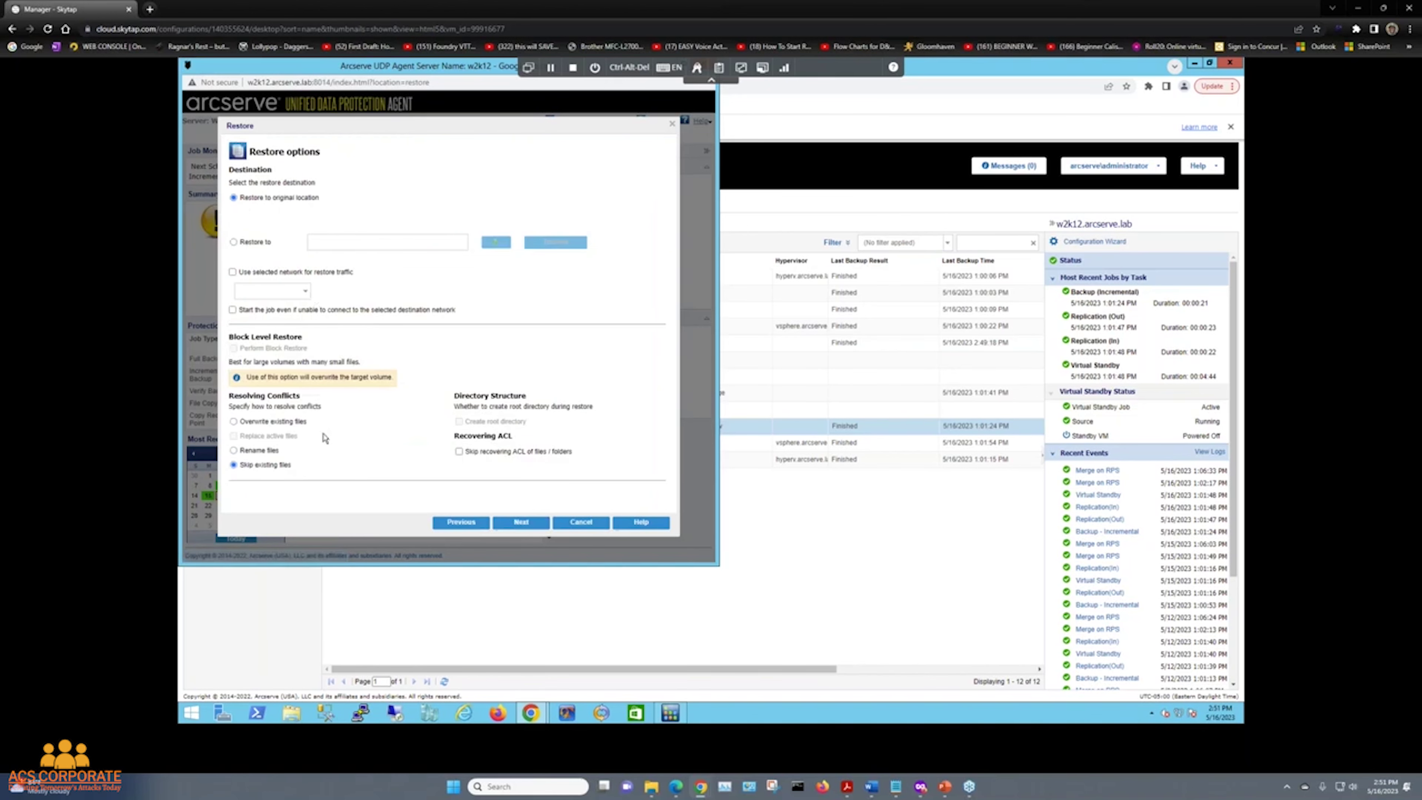
left_click(461, 523)
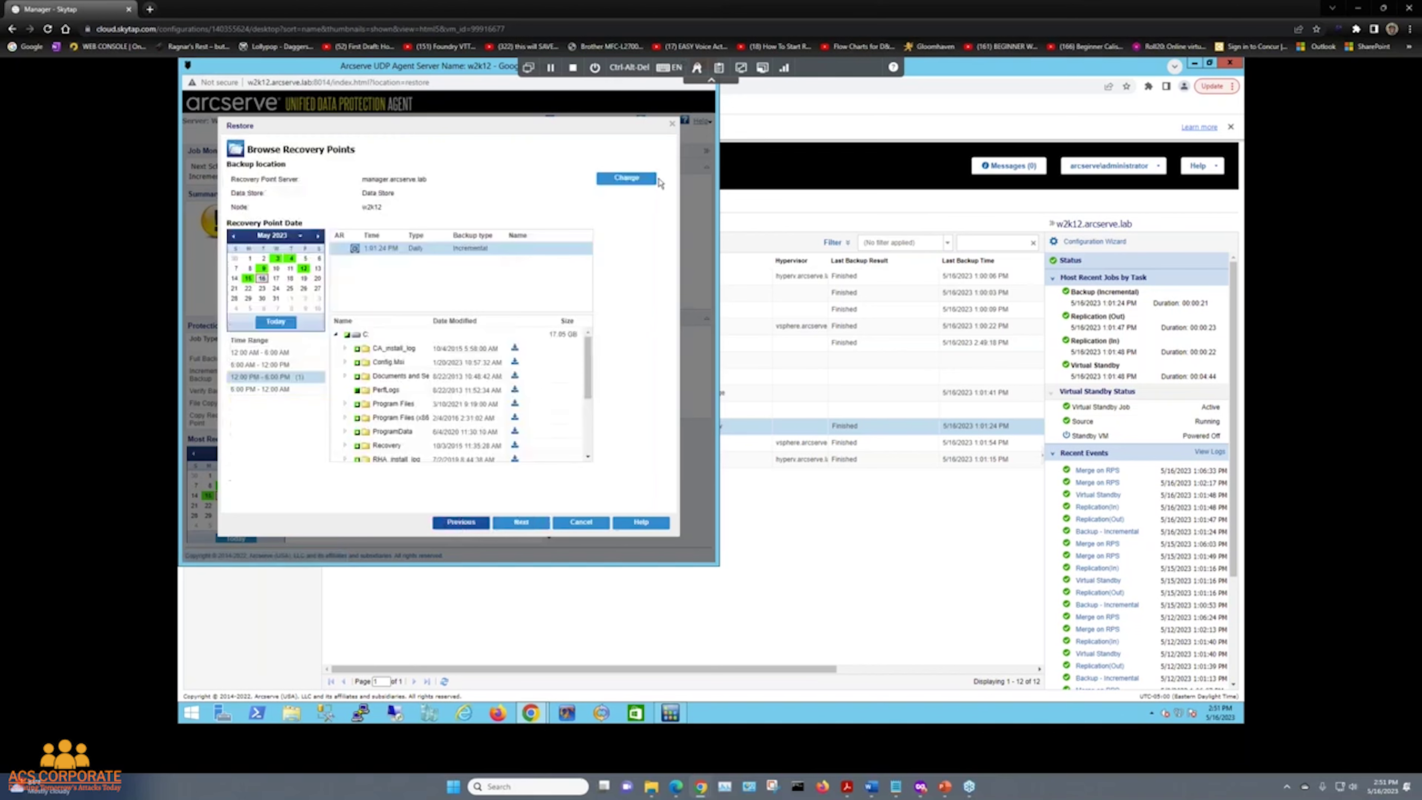
left_click(672, 129)
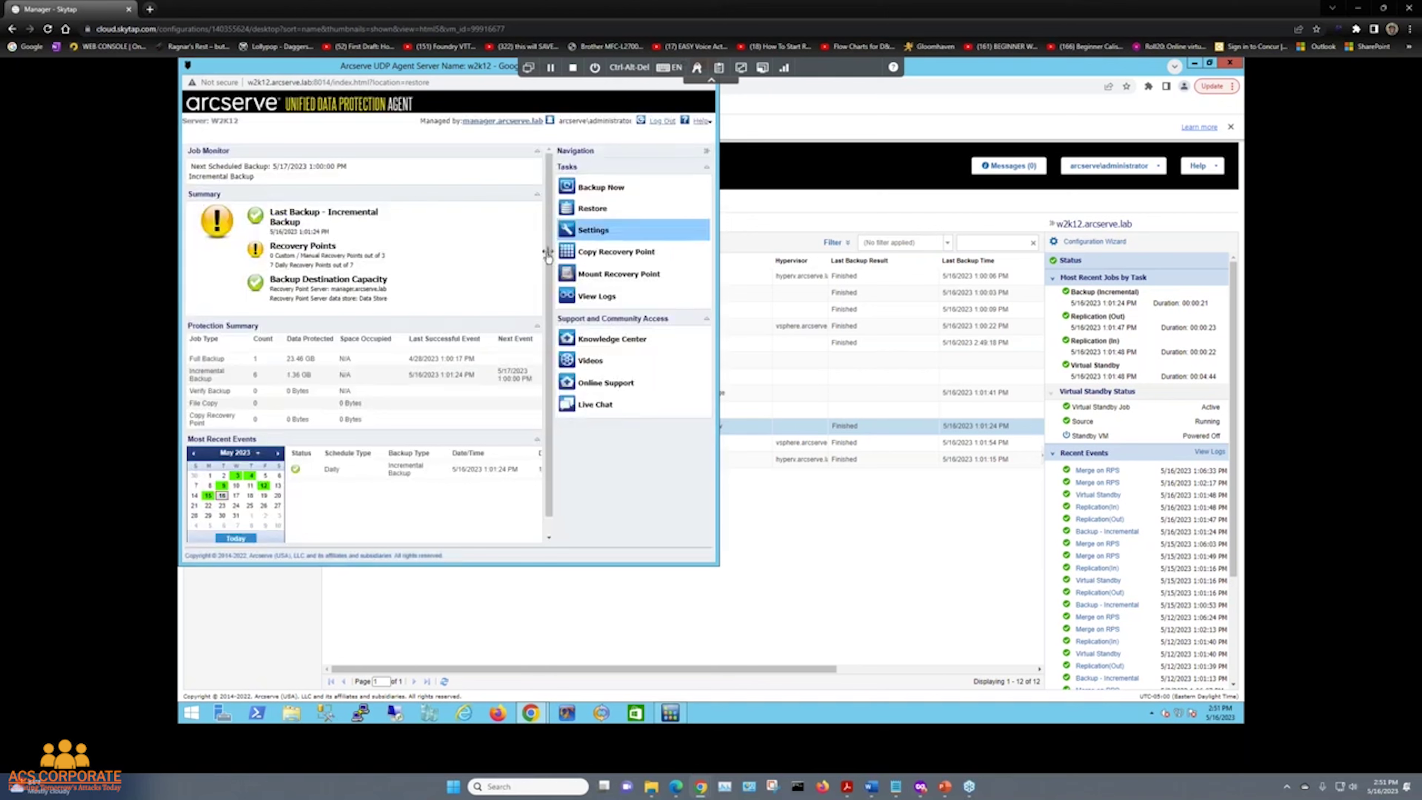
Step: Examine the mount options for volume C of the w2k12 recovery point and leave without mounting it
left_click(611, 274)
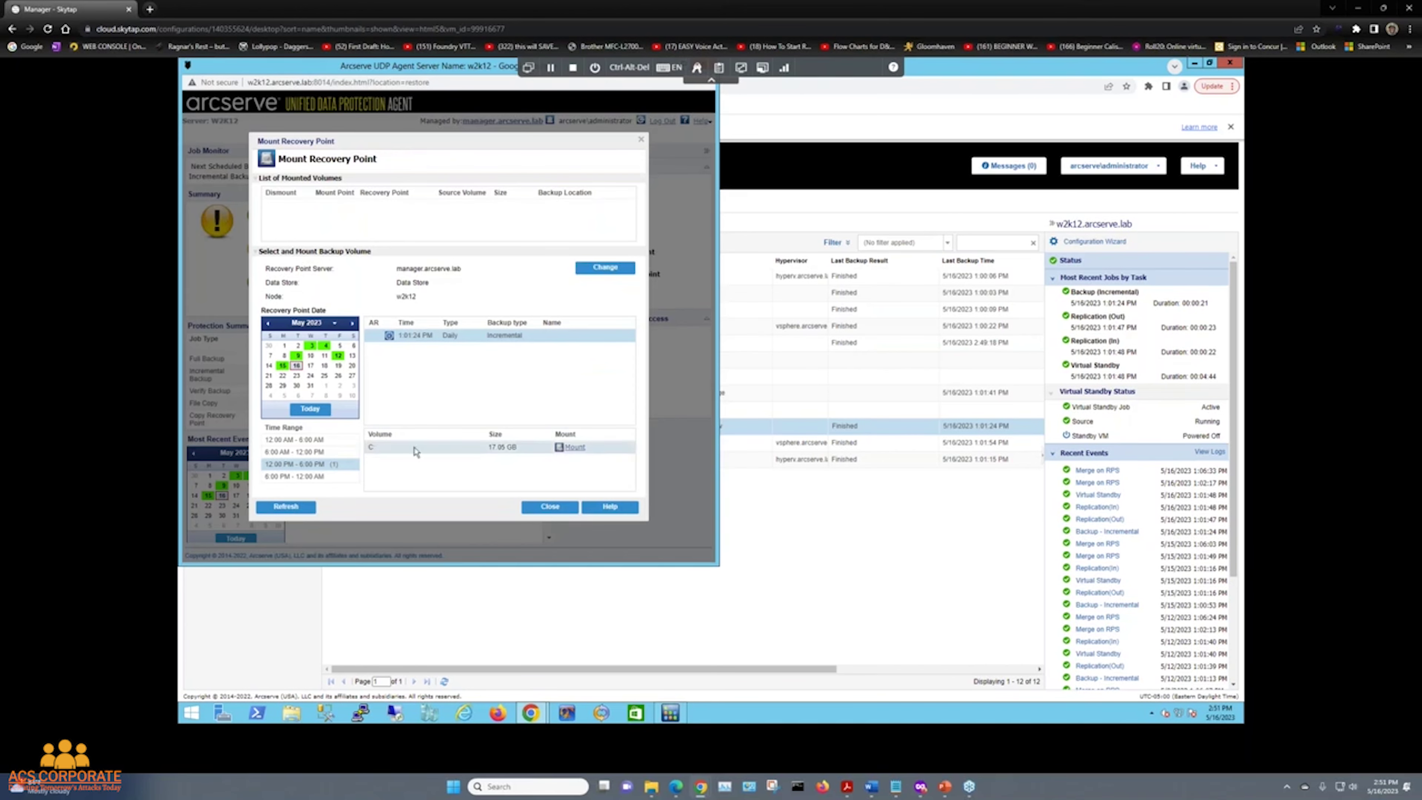
left_click(574, 447)
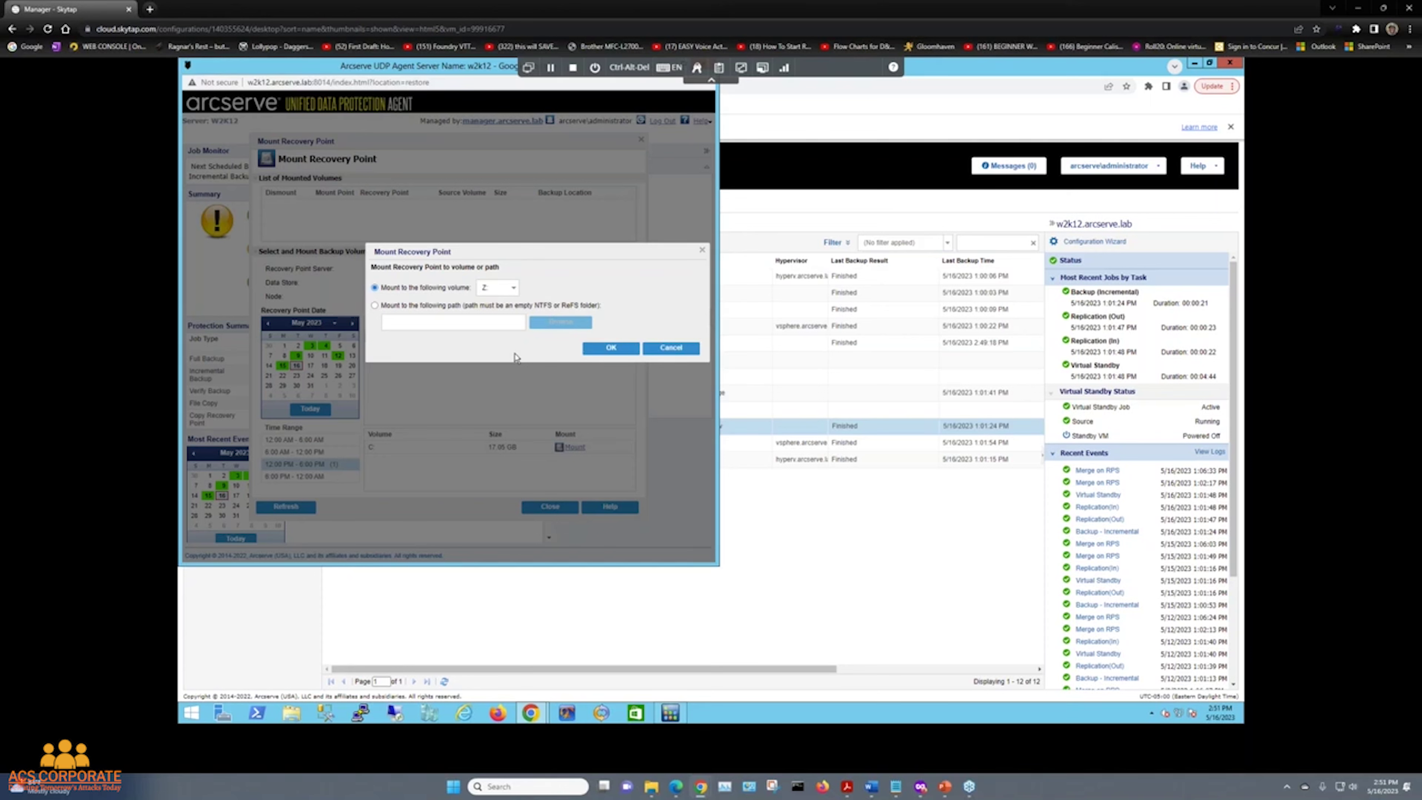
left_click(667, 349)
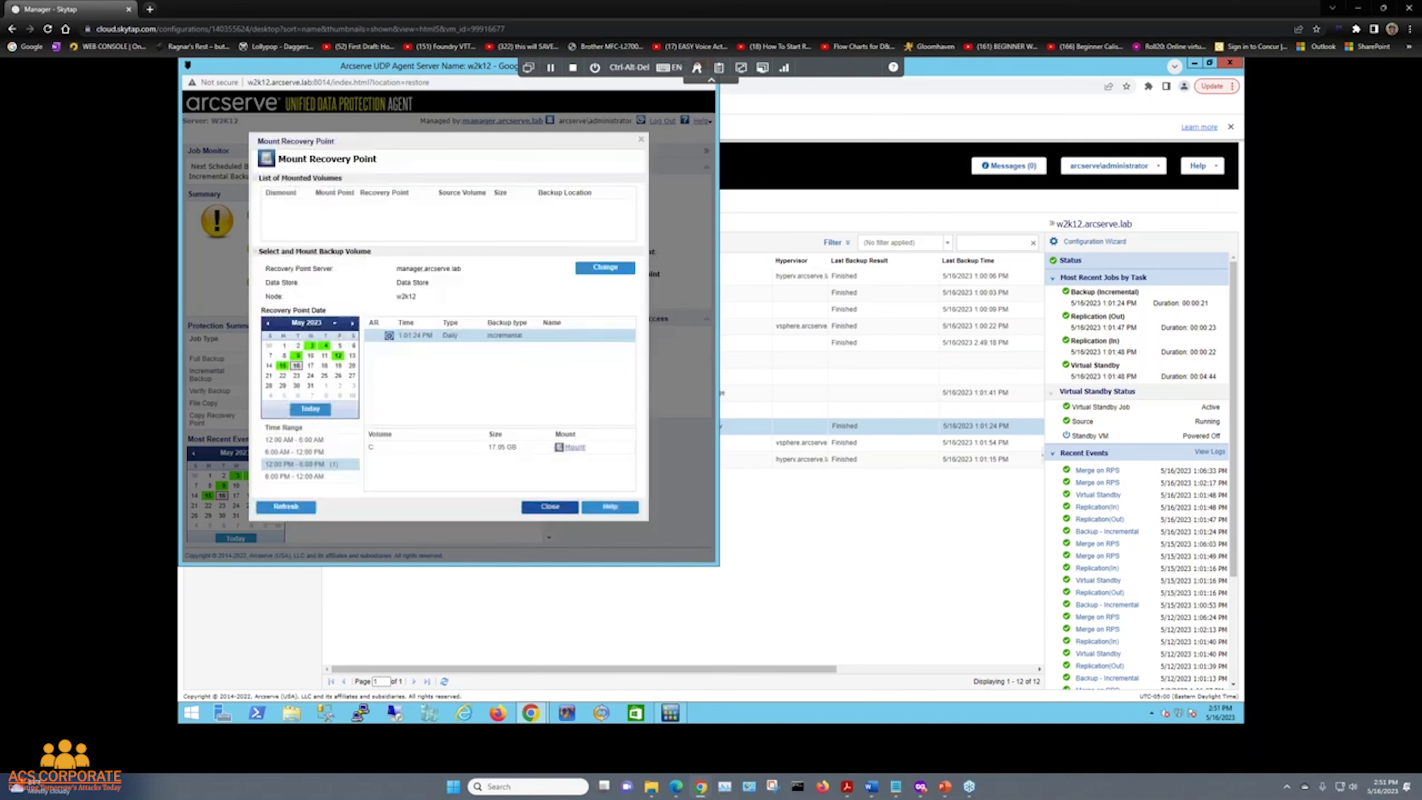
left_click(550, 506)
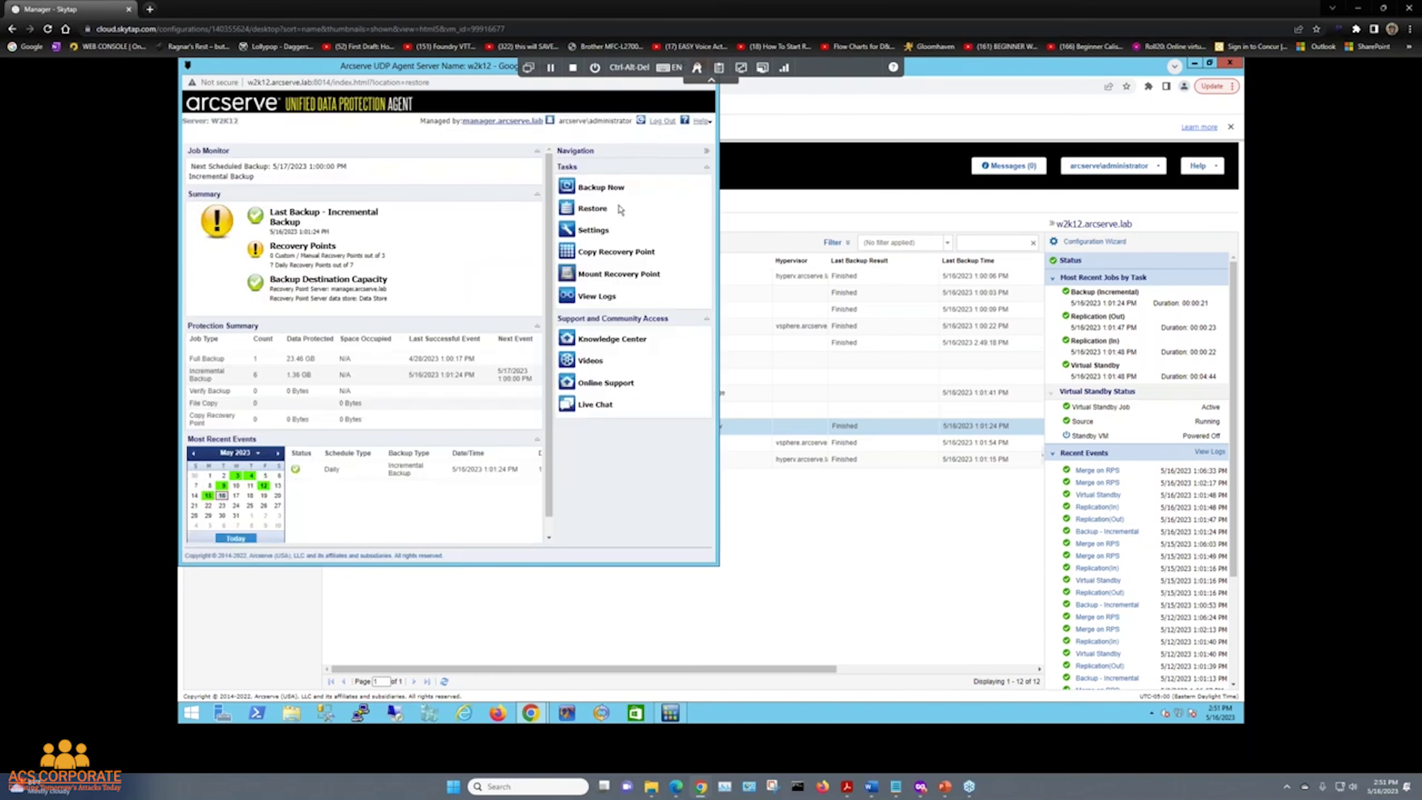
Step: Review the restore methods offered by the w2k12 agent, including Recover VM, and close the agent window
left_click(608, 209)
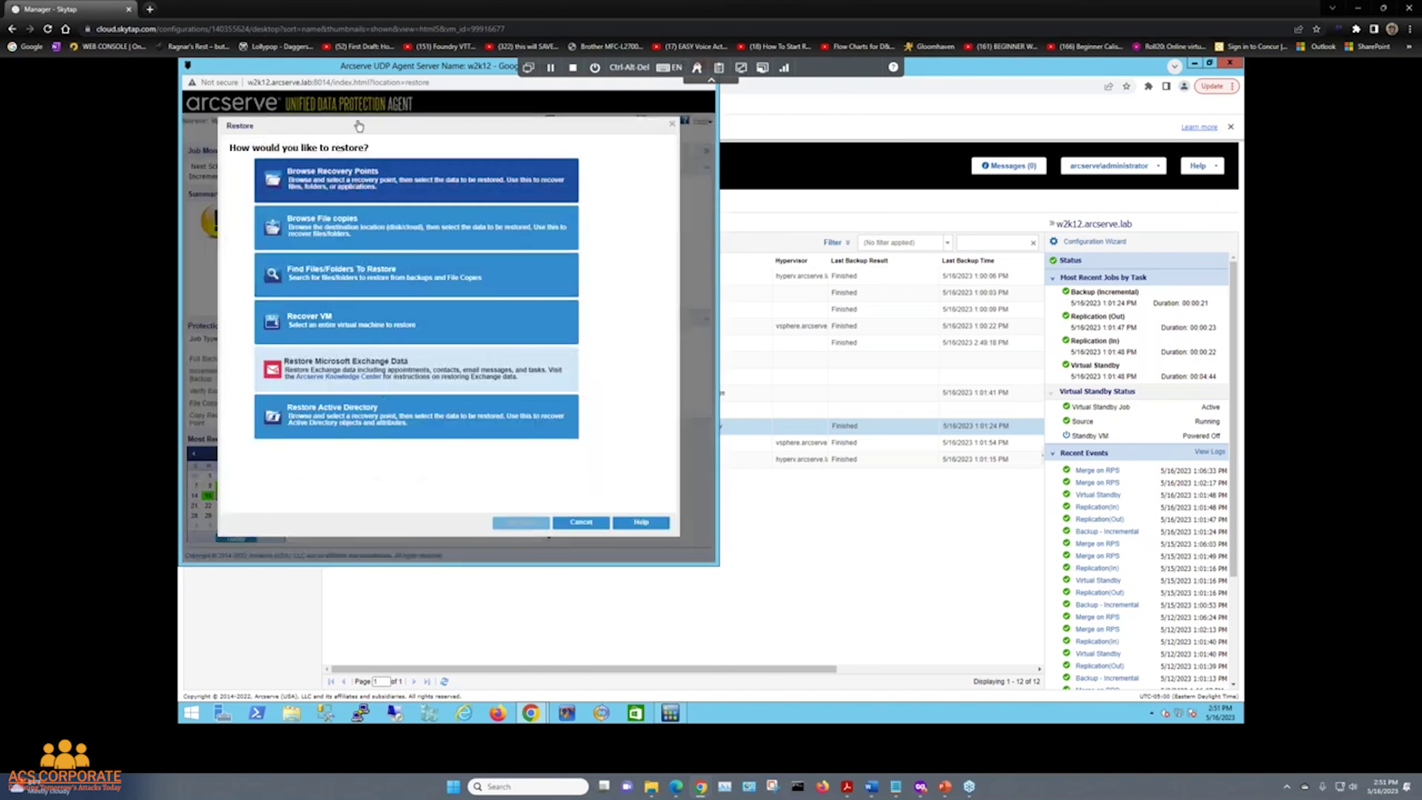
left_click(354, 325)
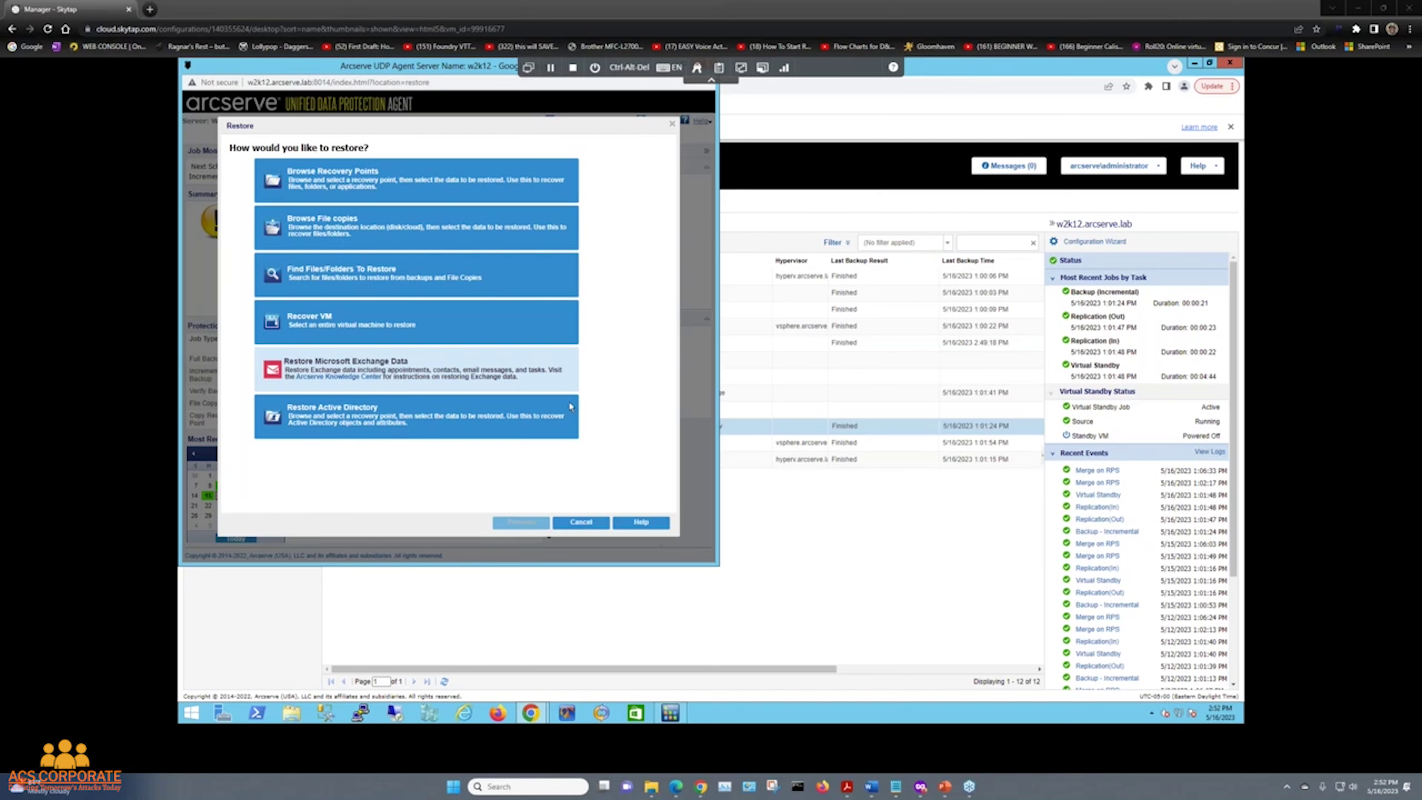
left_click_drag(429, 67, 537, 134)
left_click(810, 130)
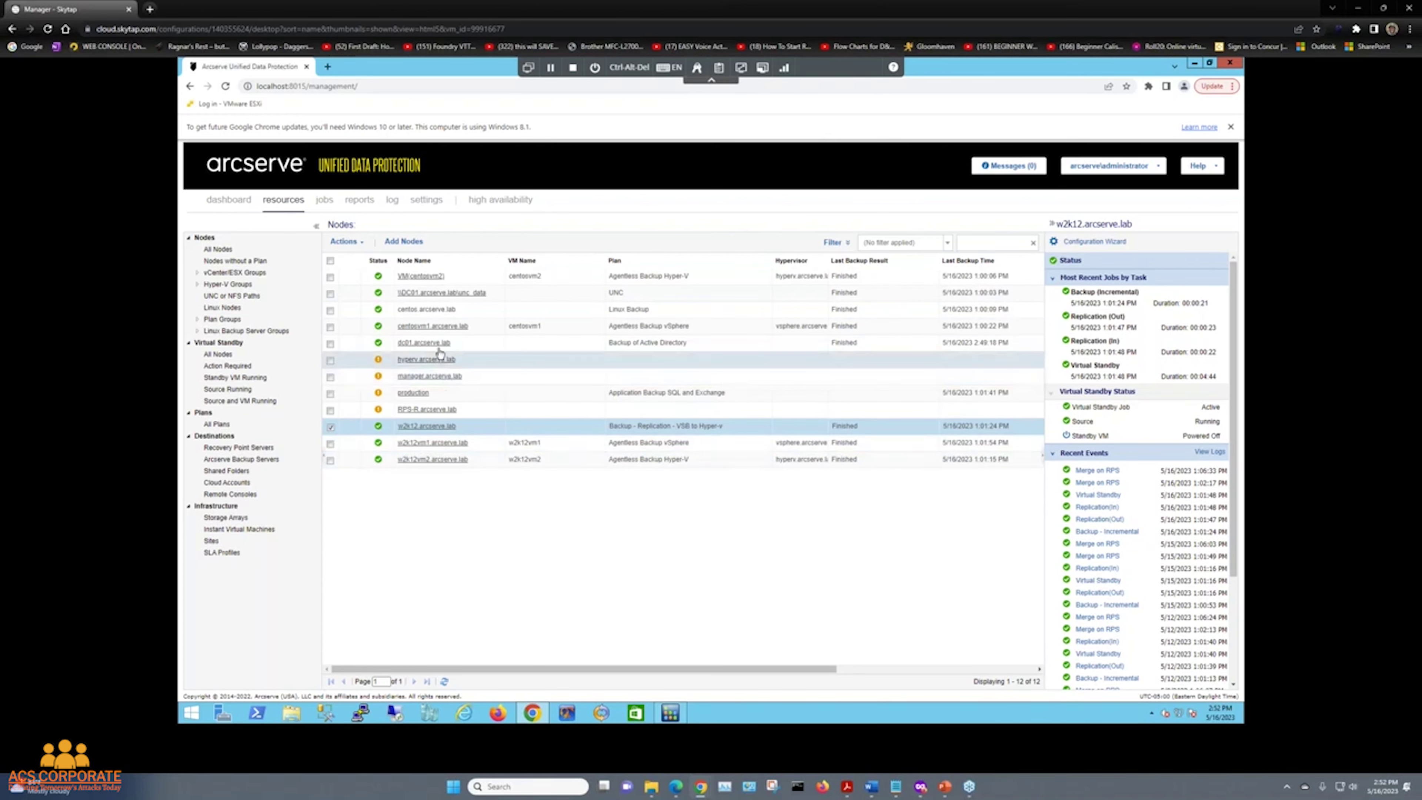
Step: Open the restore wizard for dc01.arcserve.lab and browse the folders on volume C in its 2:49:18 PM recovery point
right_click(429, 343)
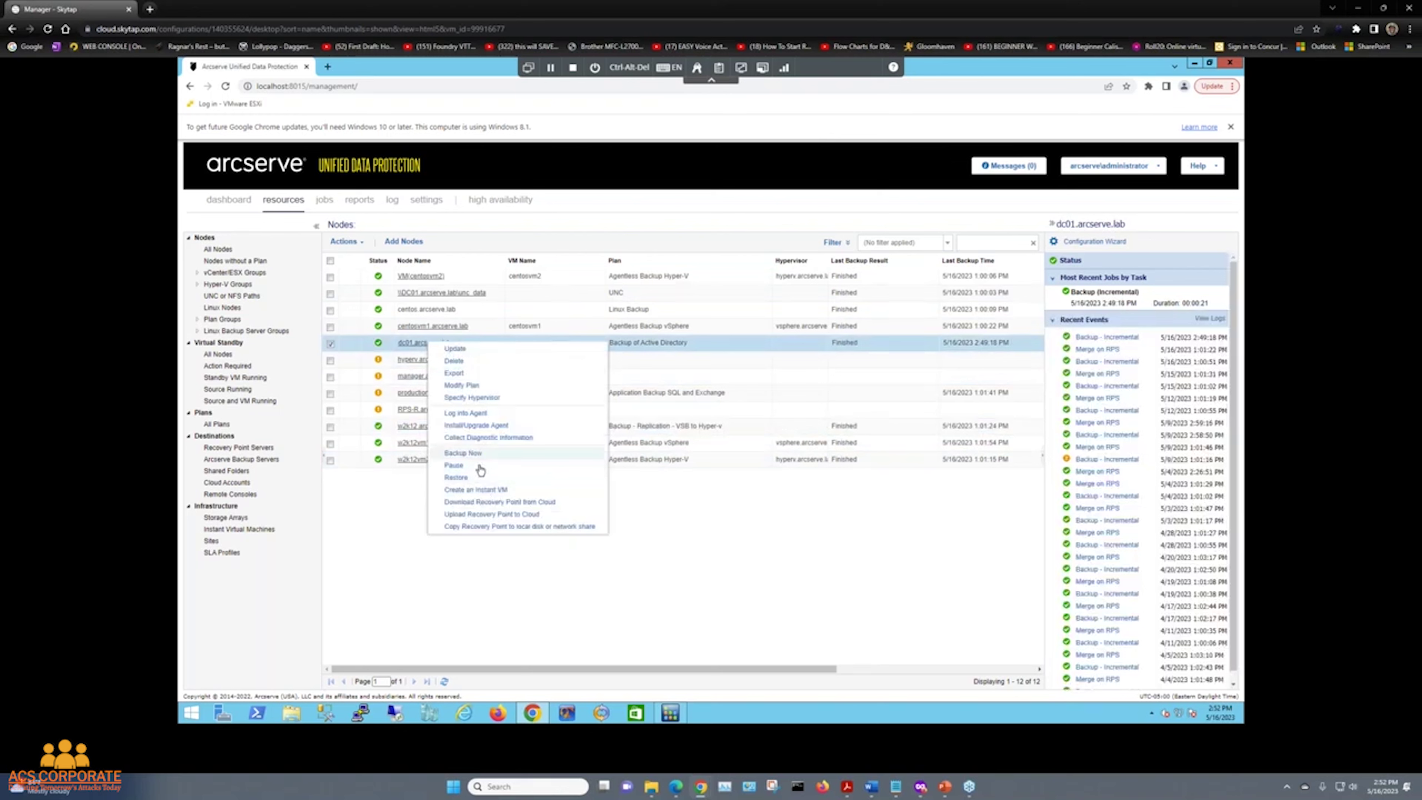
left_click(473, 477)
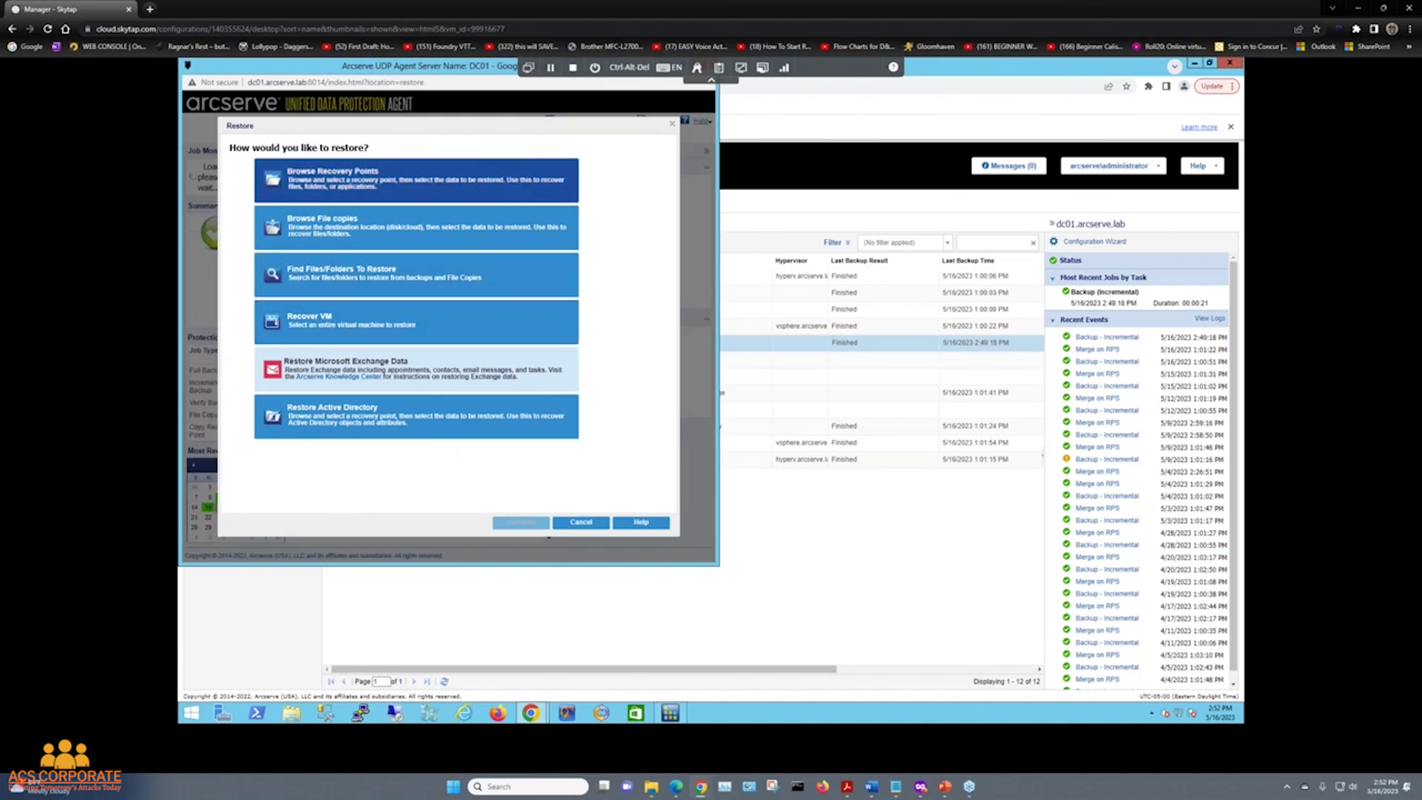
left_click(320, 211)
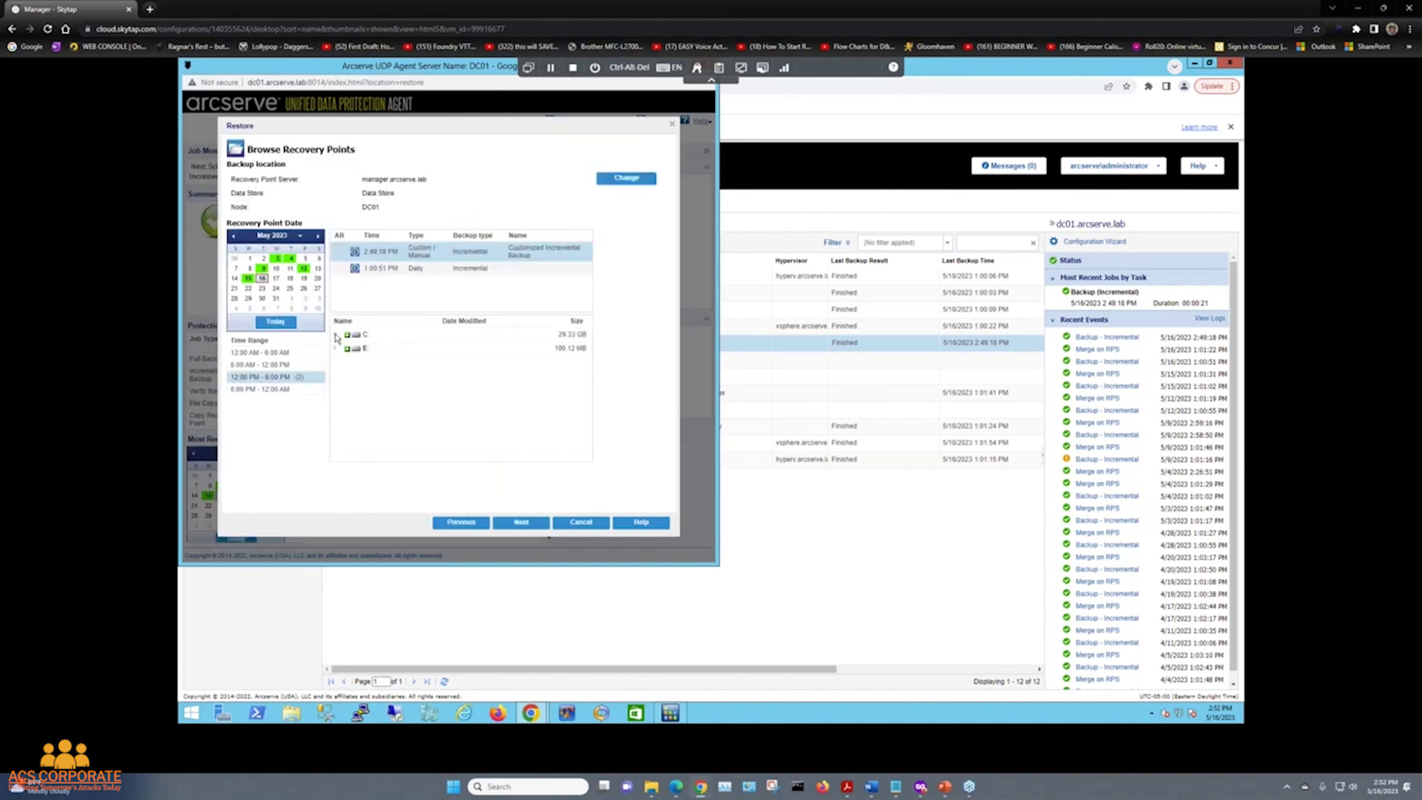
left_click(336, 335)
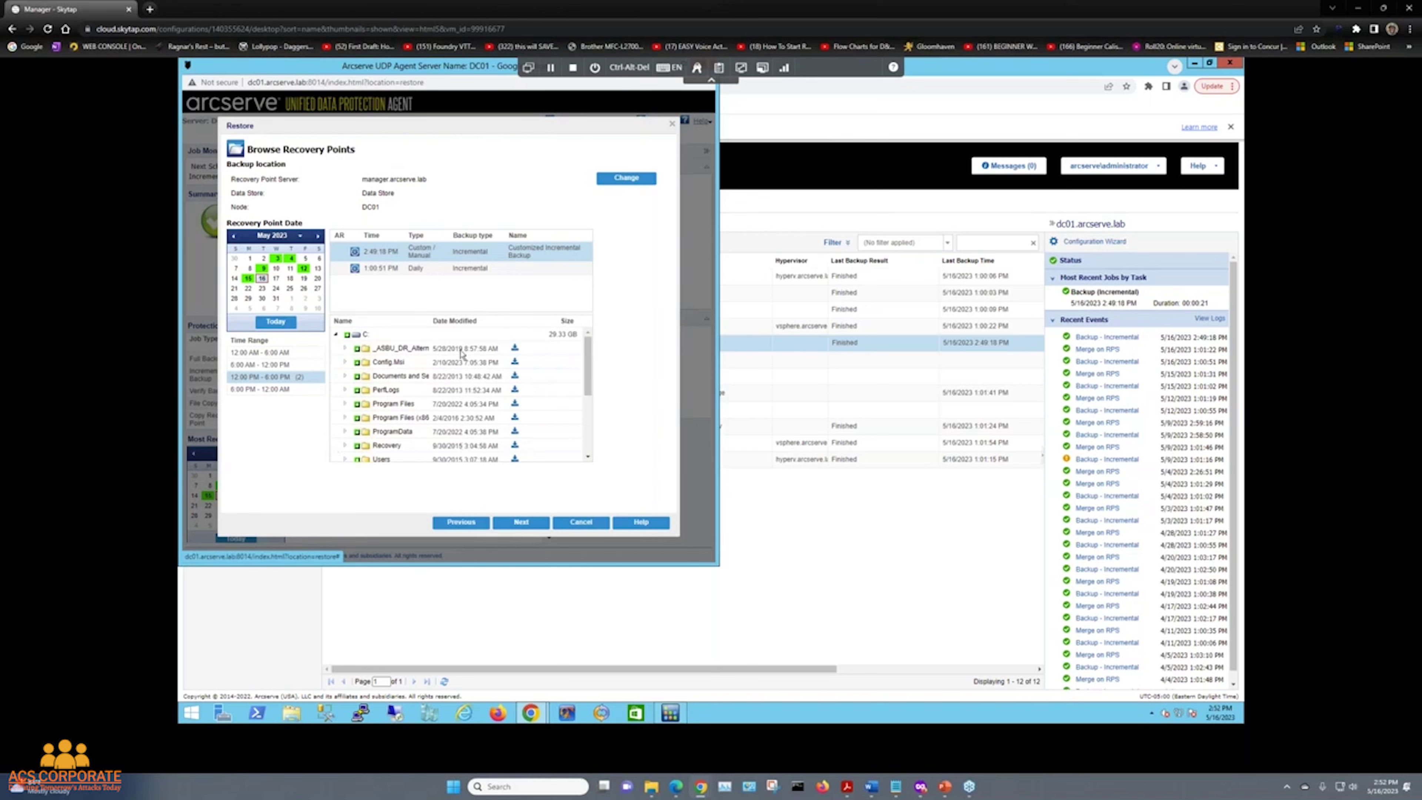
left_click(341, 334)
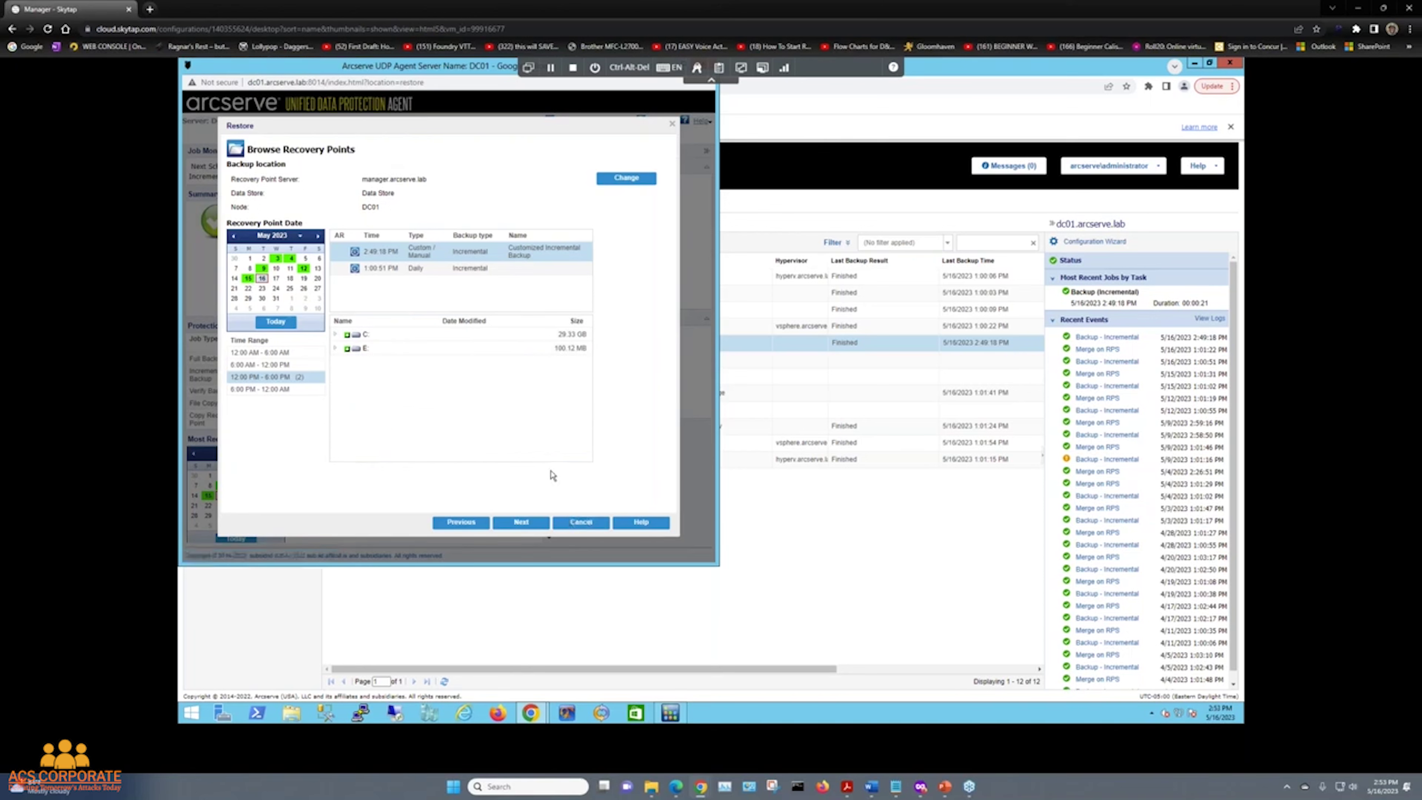
Step: Exit the dc01 restore wizard and close its agent window to return to the node list
left_click(581, 522)
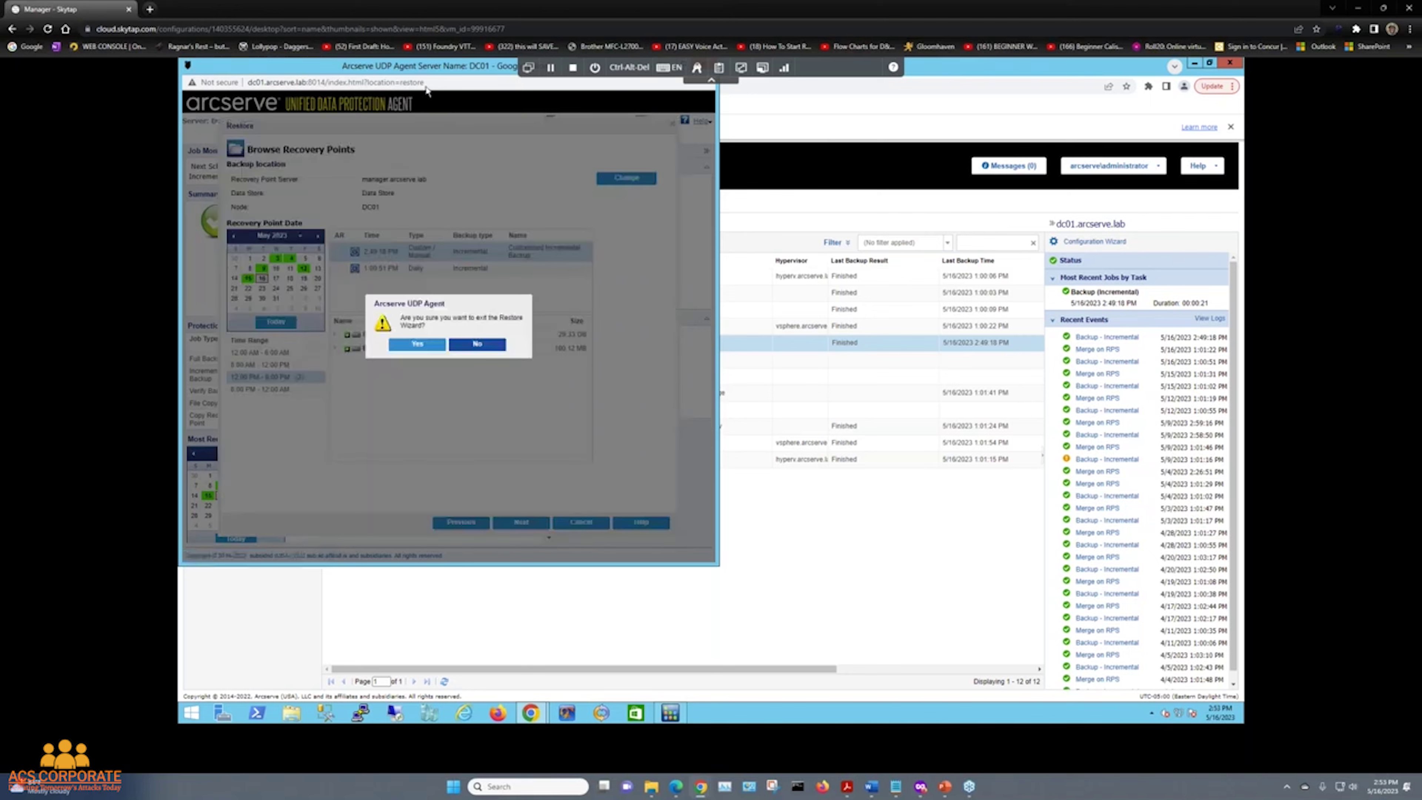
left_click(416, 343)
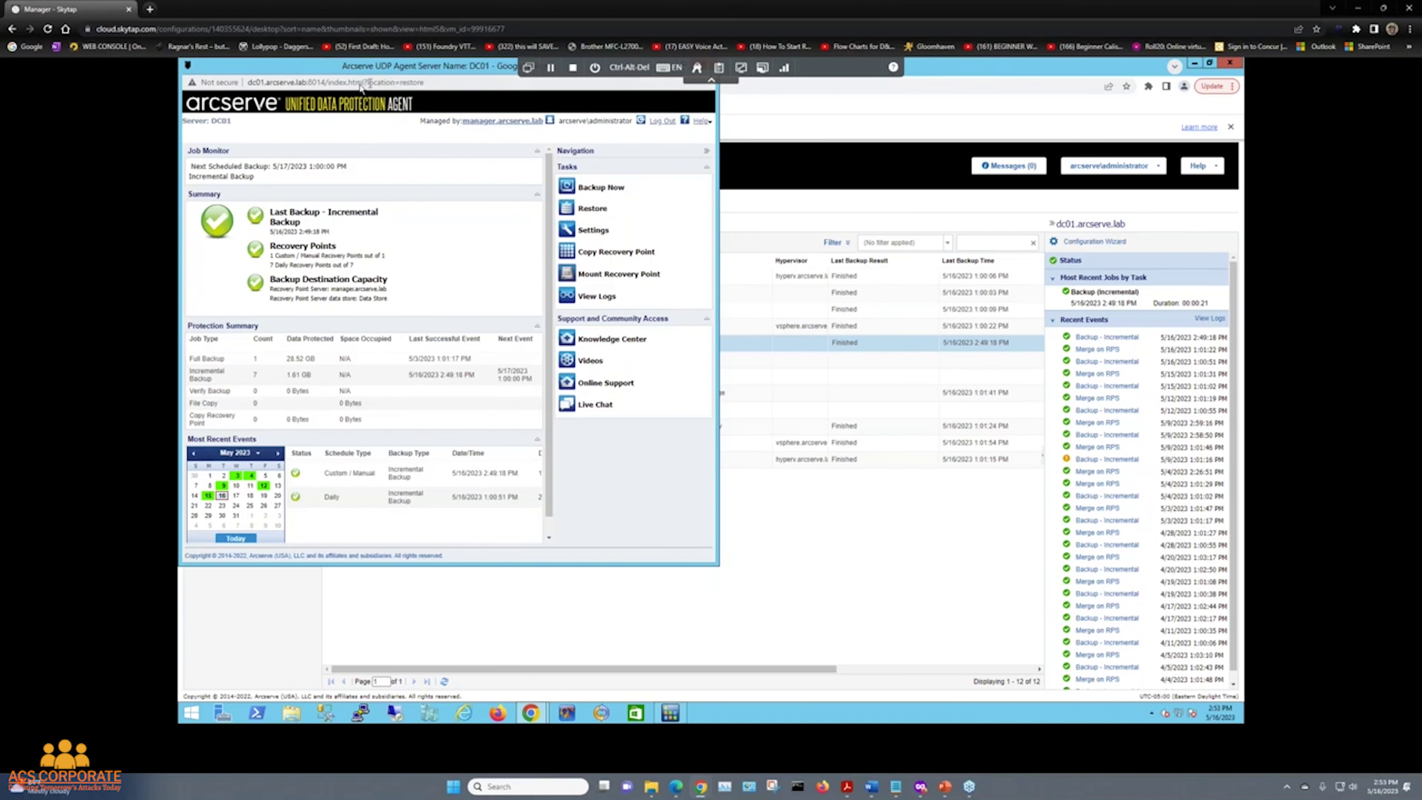
left_click_drag(327, 81, 389, 176)
left_click(772, 168)
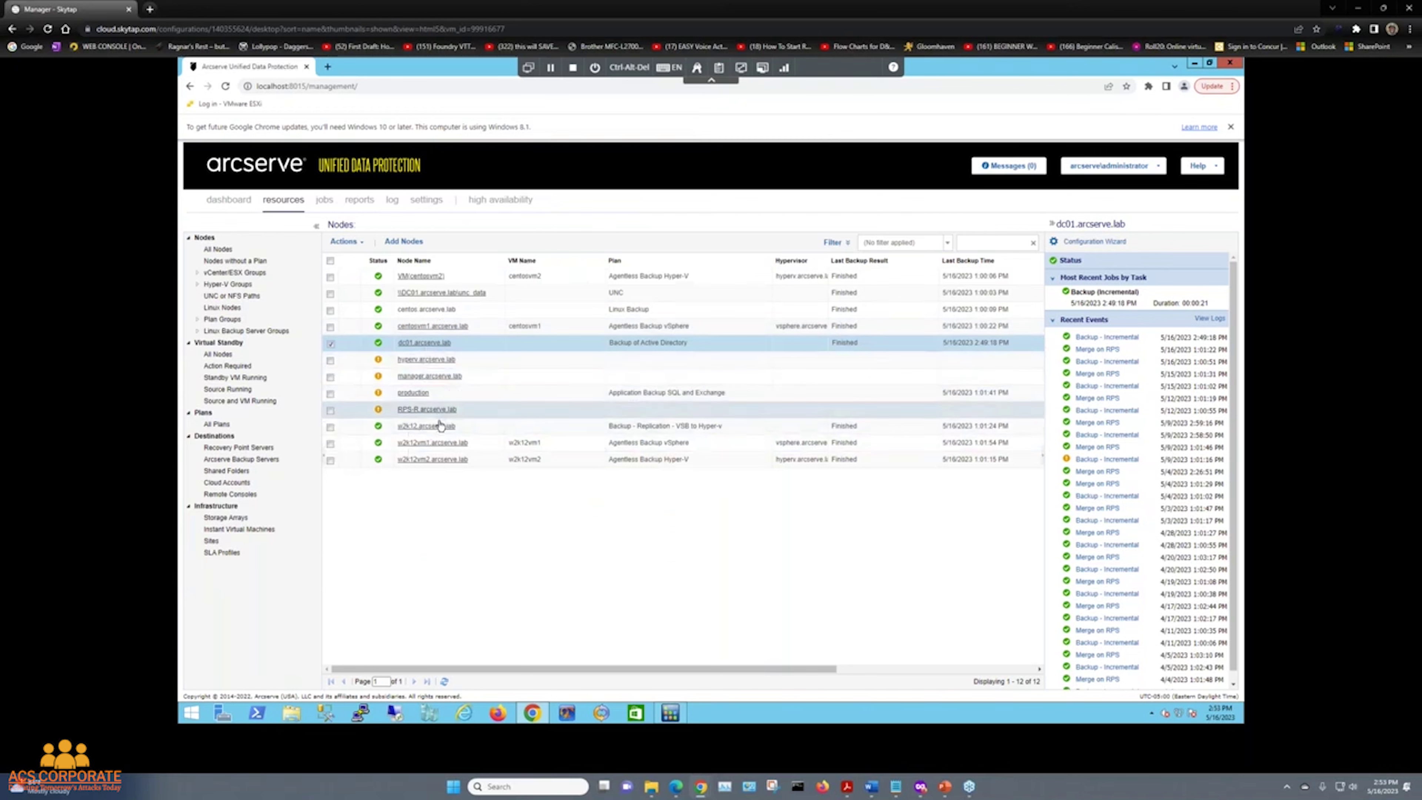
Step: Try to browse volume C in the production node's 1:01:41 PM recovery point and close the agent window
left_click(414, 393)
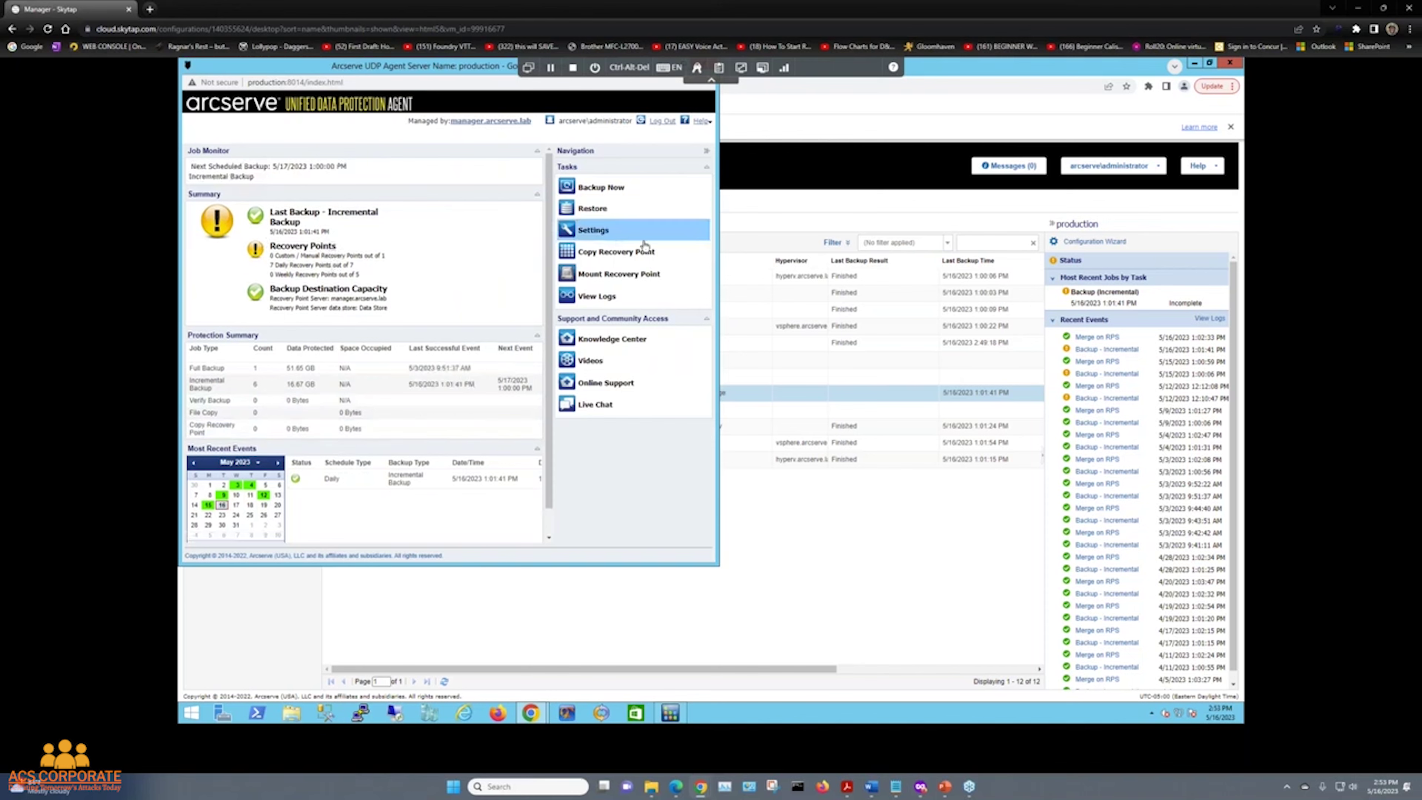
left_click(597, 216)
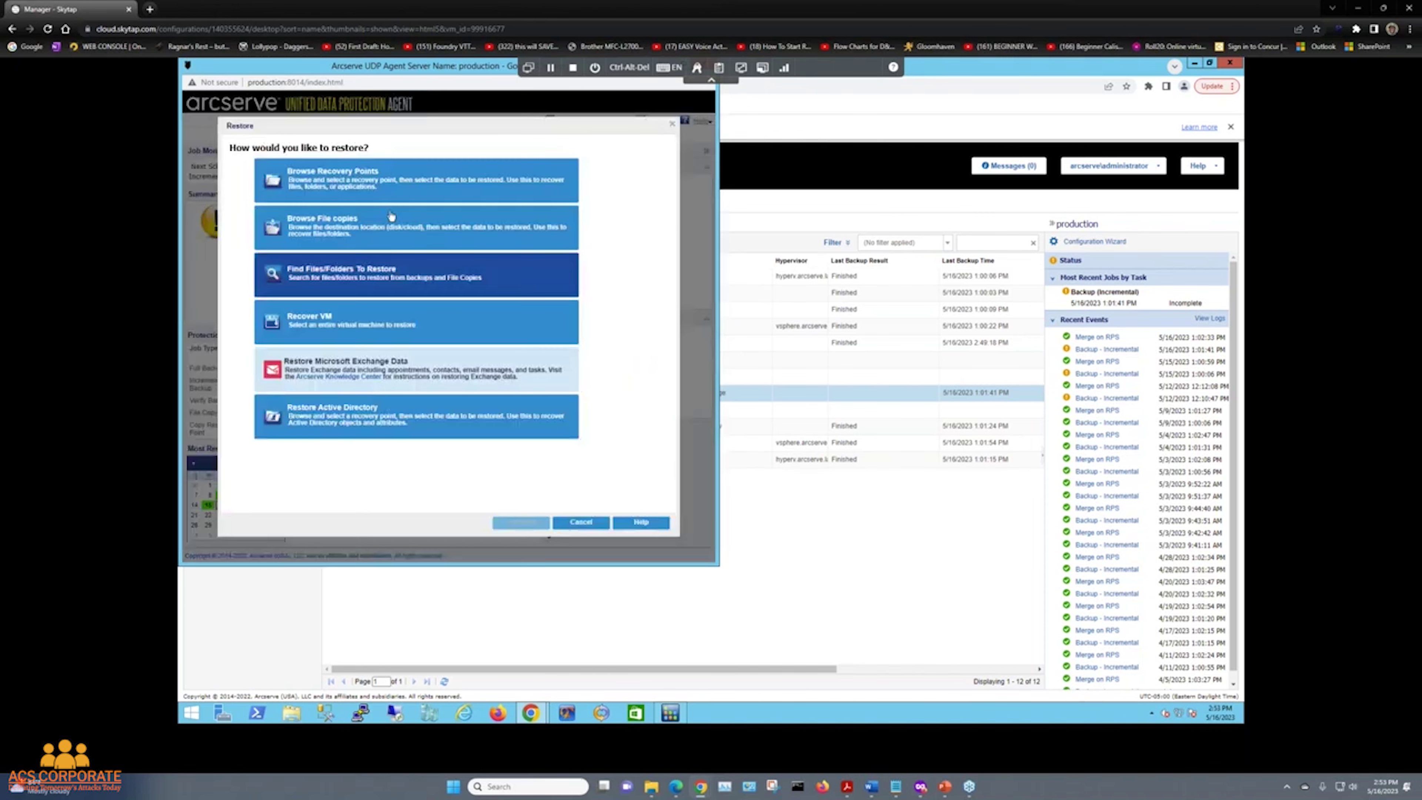
left_click(341, 178)
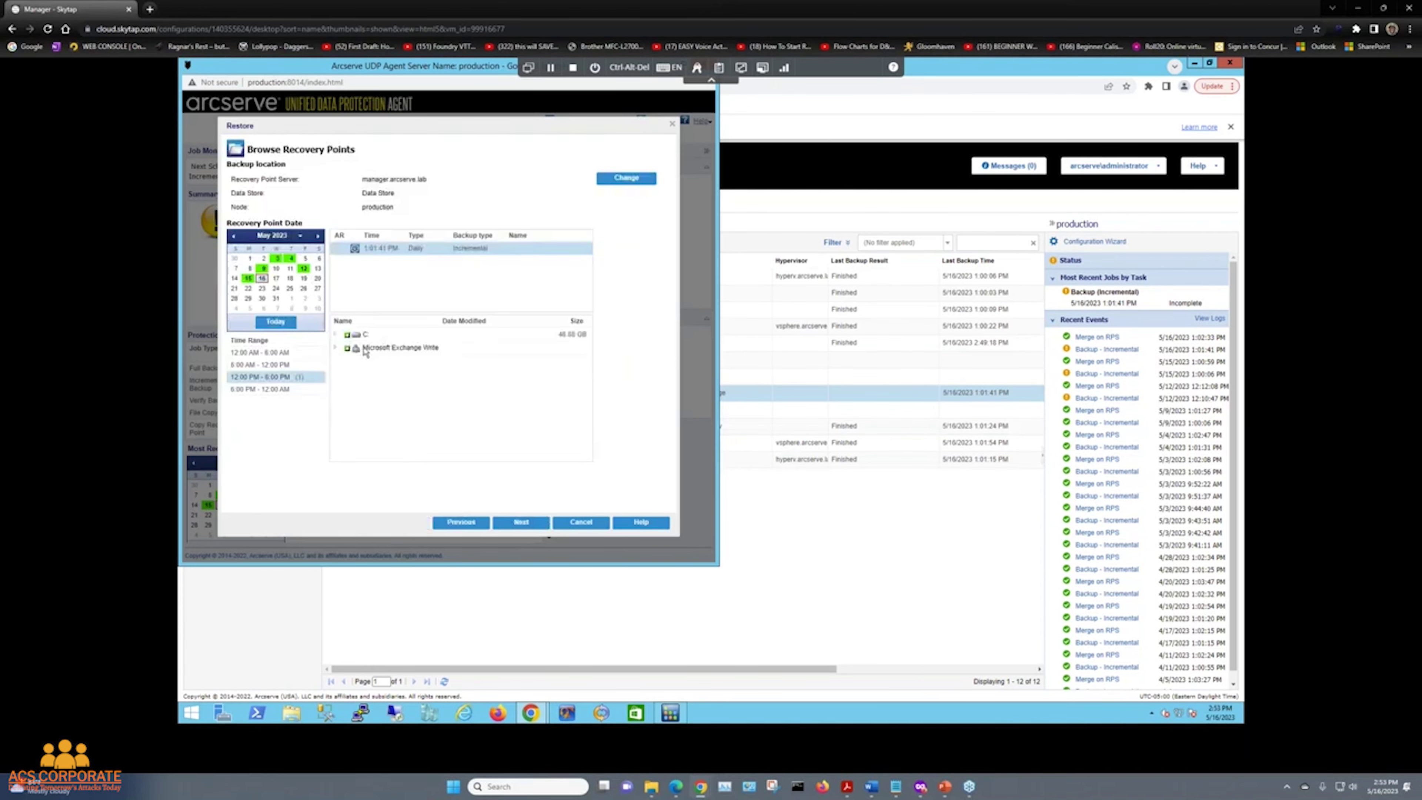
left_click(336, 335)
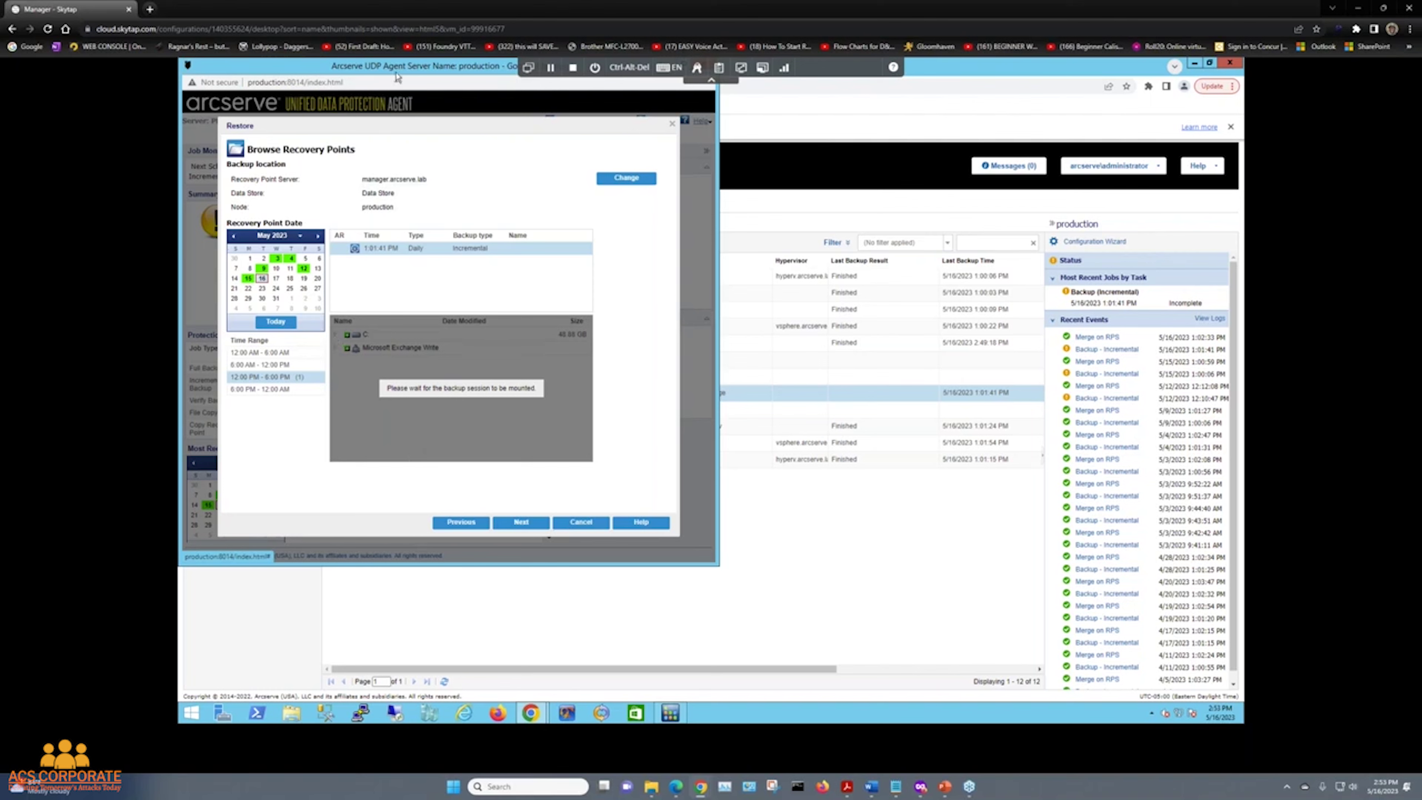
left_click_drag(423, 68, 446, 96)
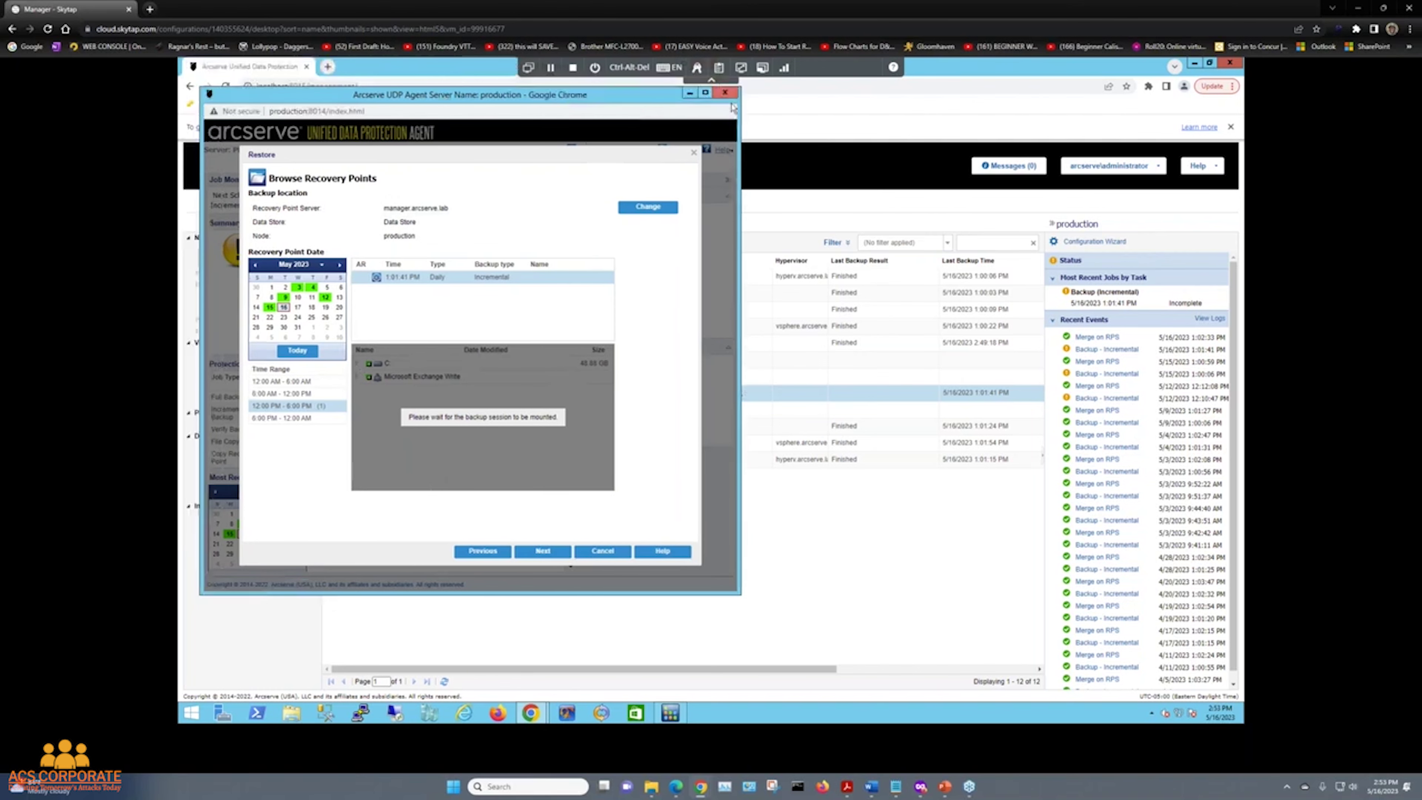
left_click(725, 92)
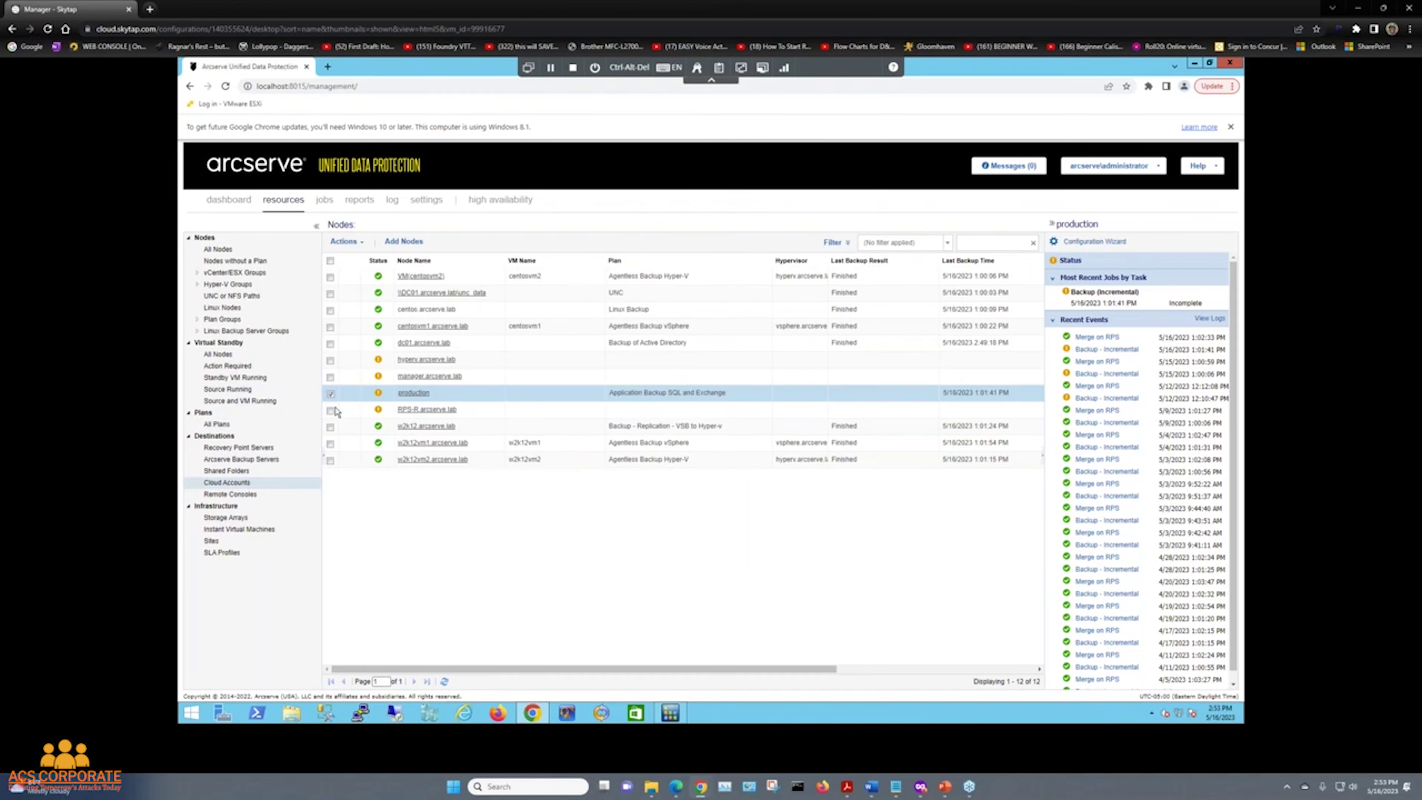
Step: Review the schedule and advanced SQL Server settings of the production node's Application Backup SQL and Exchange plan and leave without saving
right_click(415, 402)
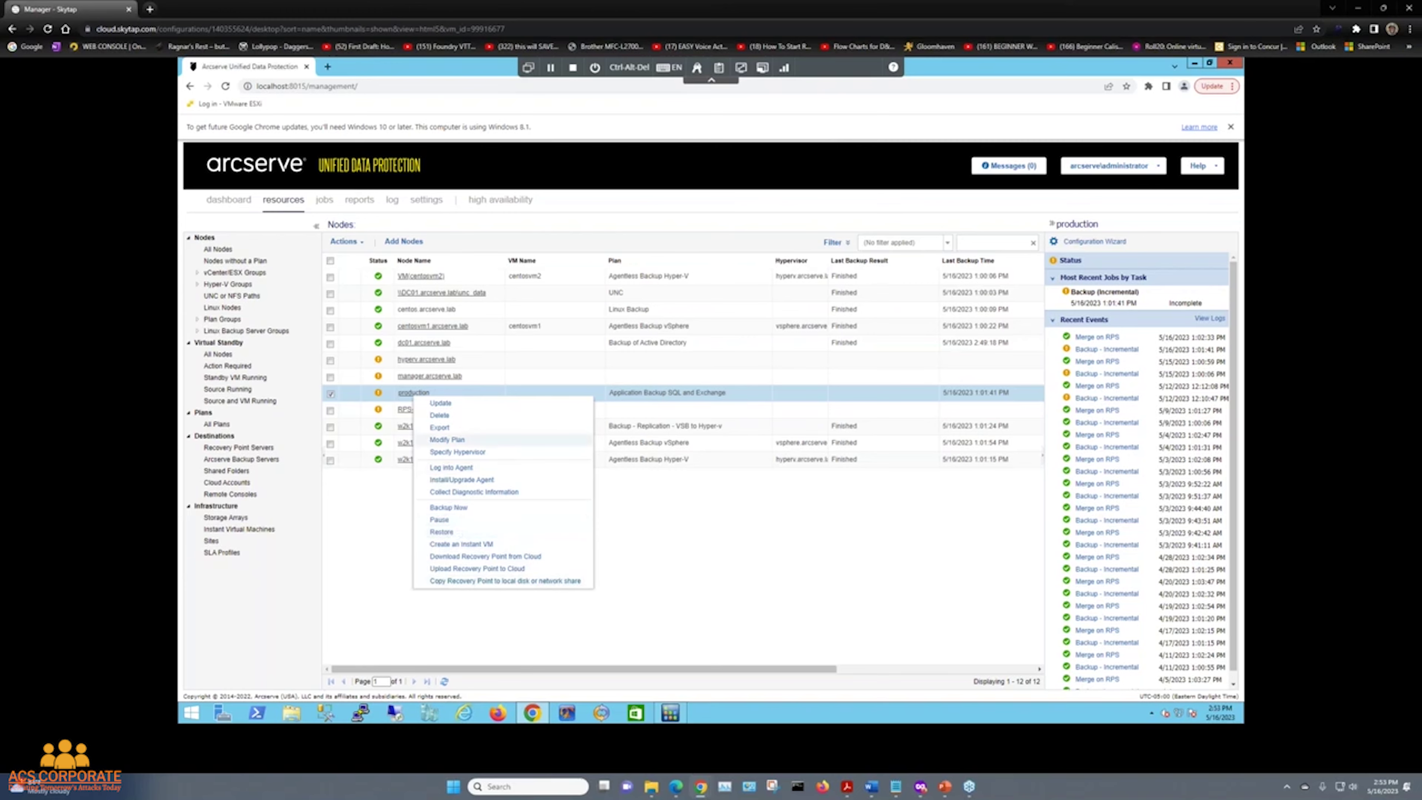
left_click(447, 439)
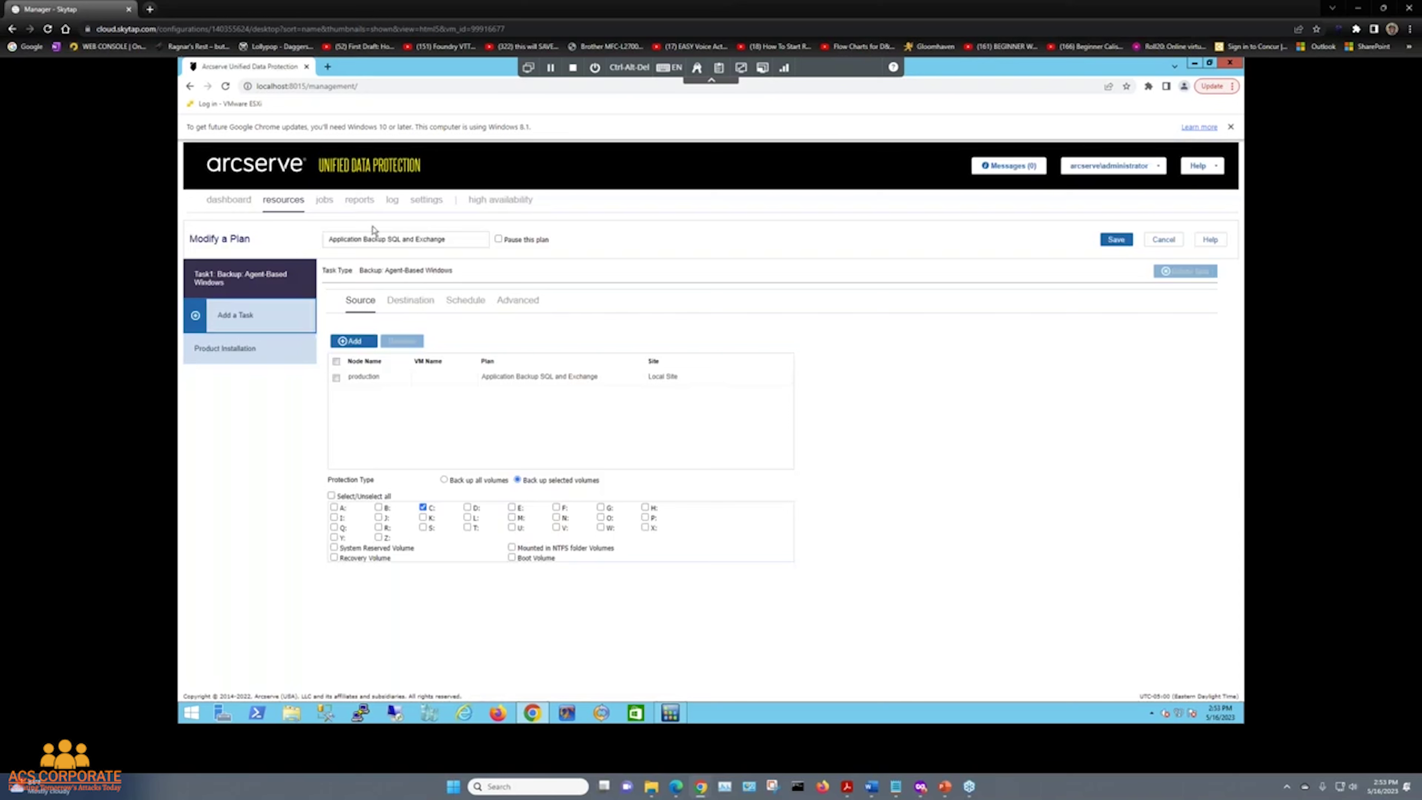
left_click(477, 305)
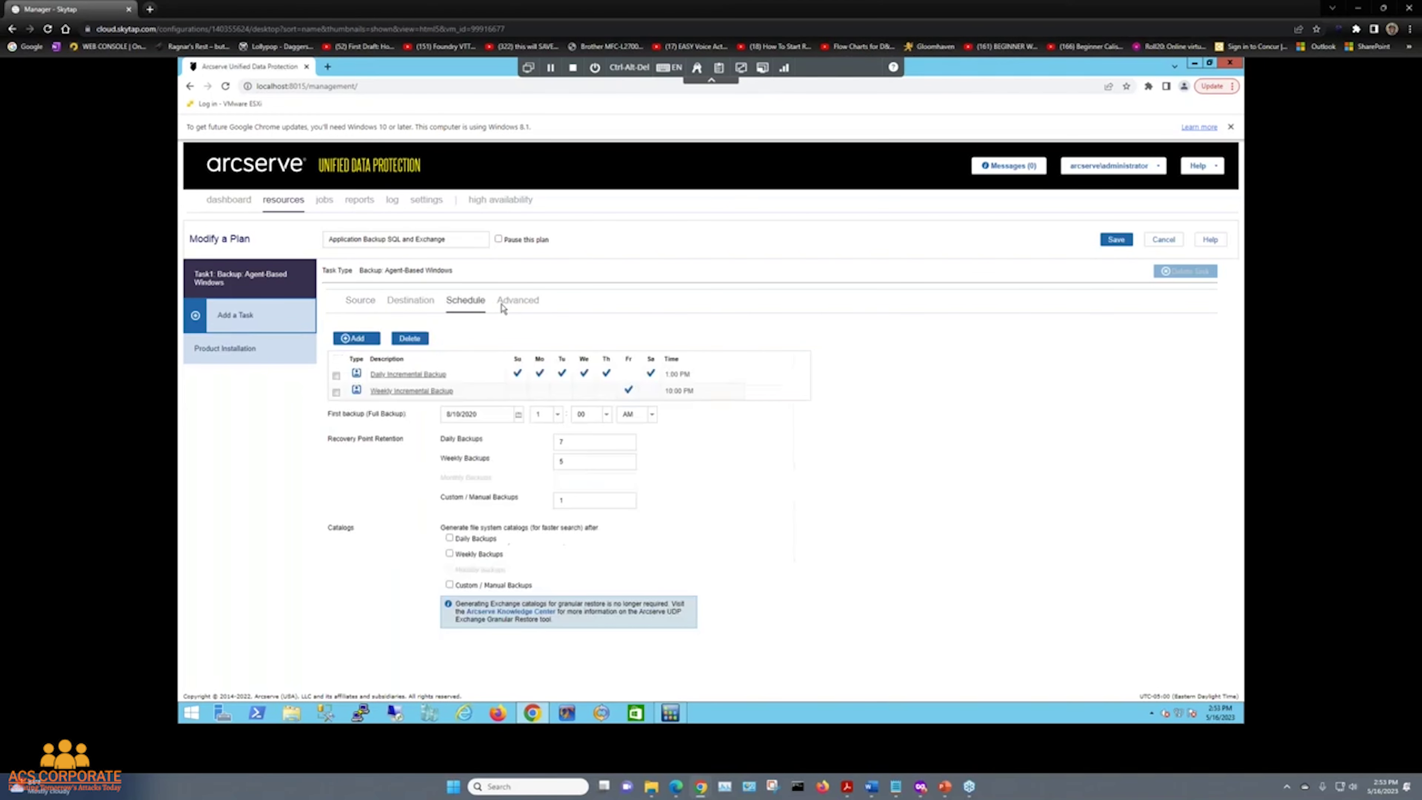
left_click(523, 303)
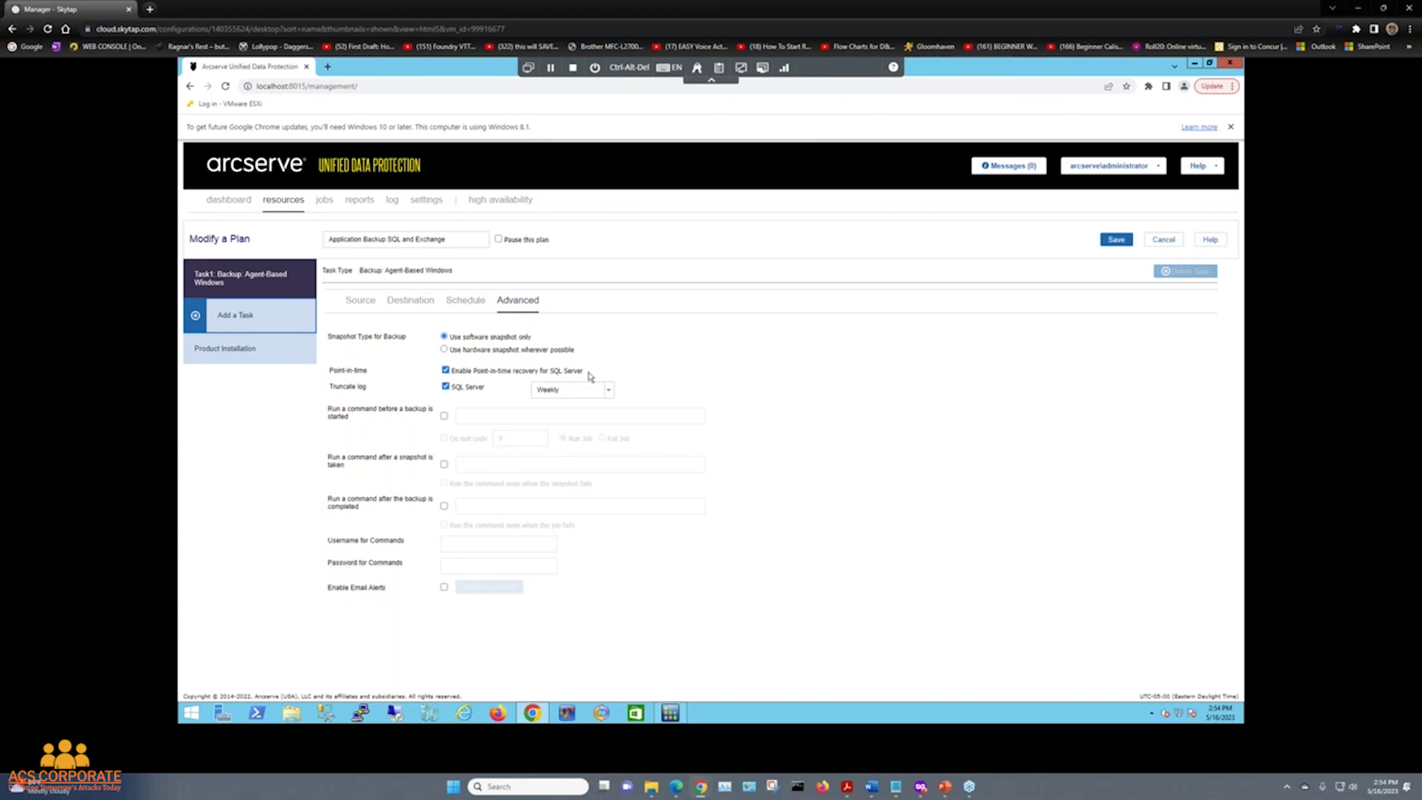
left_click(1164, 240)
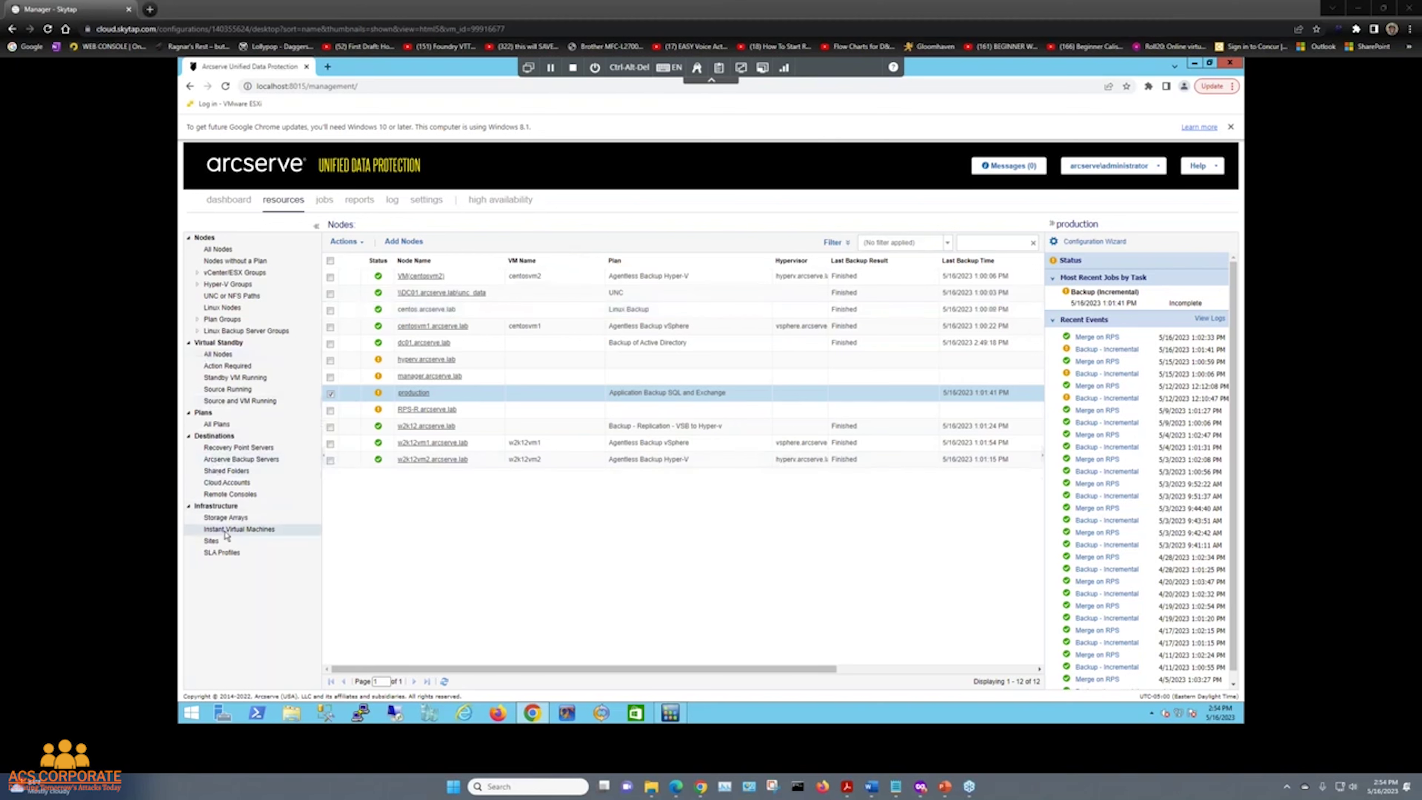
Step: Review the data store creation settings for the manager.arcserve.lab recovery point server, leave without saving, and select the rps-r.arcserve.lab server
left_click(258, 447)
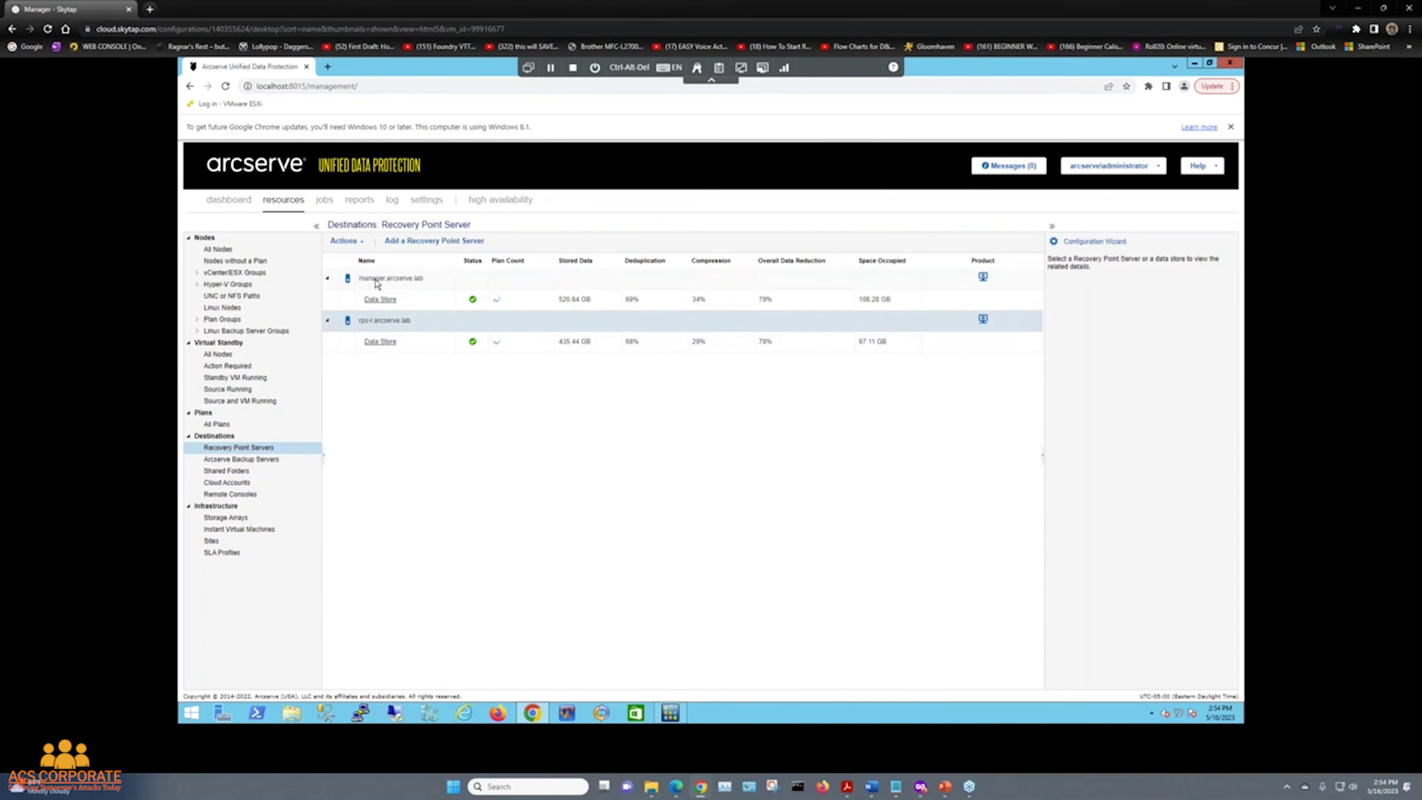
right_click(407, 281)
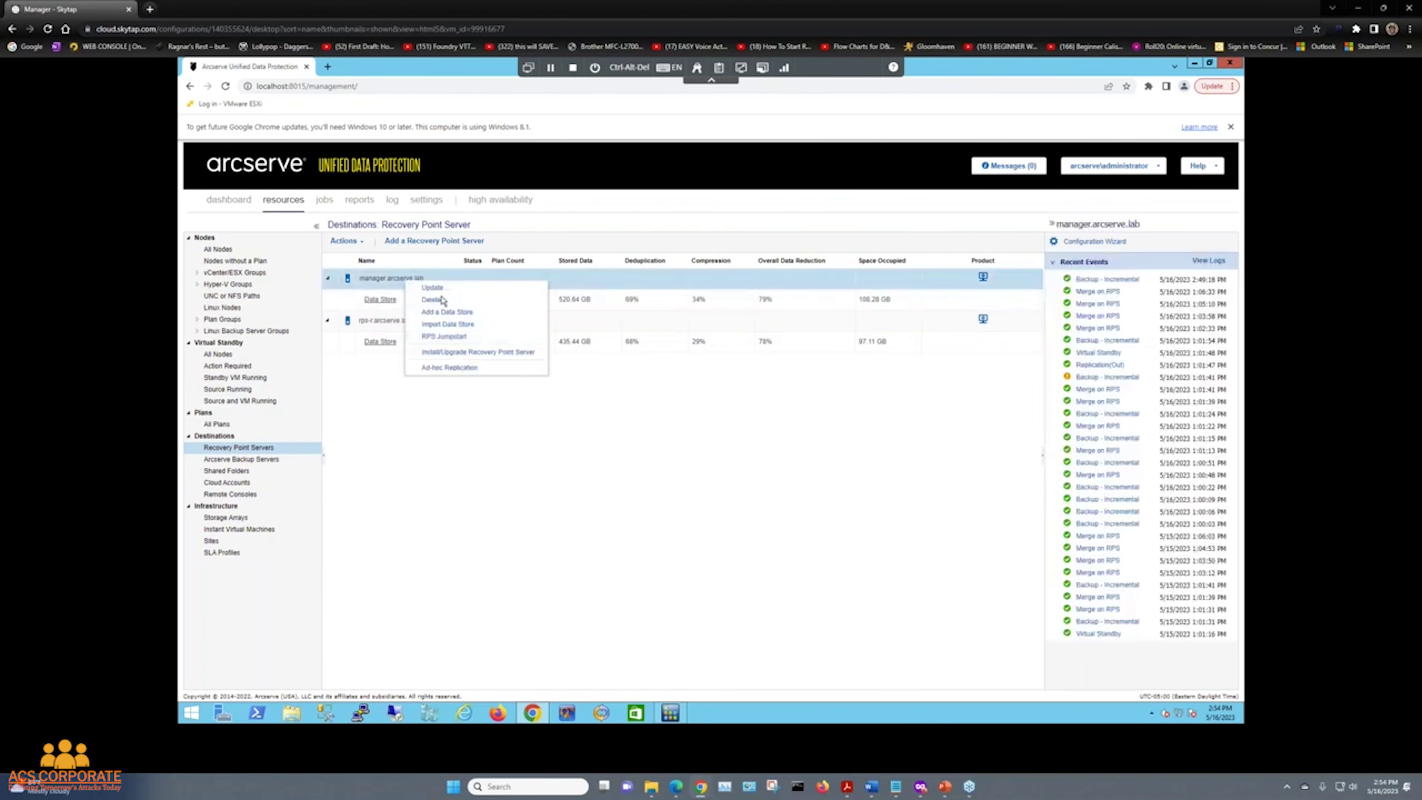
left_click(455, 313)
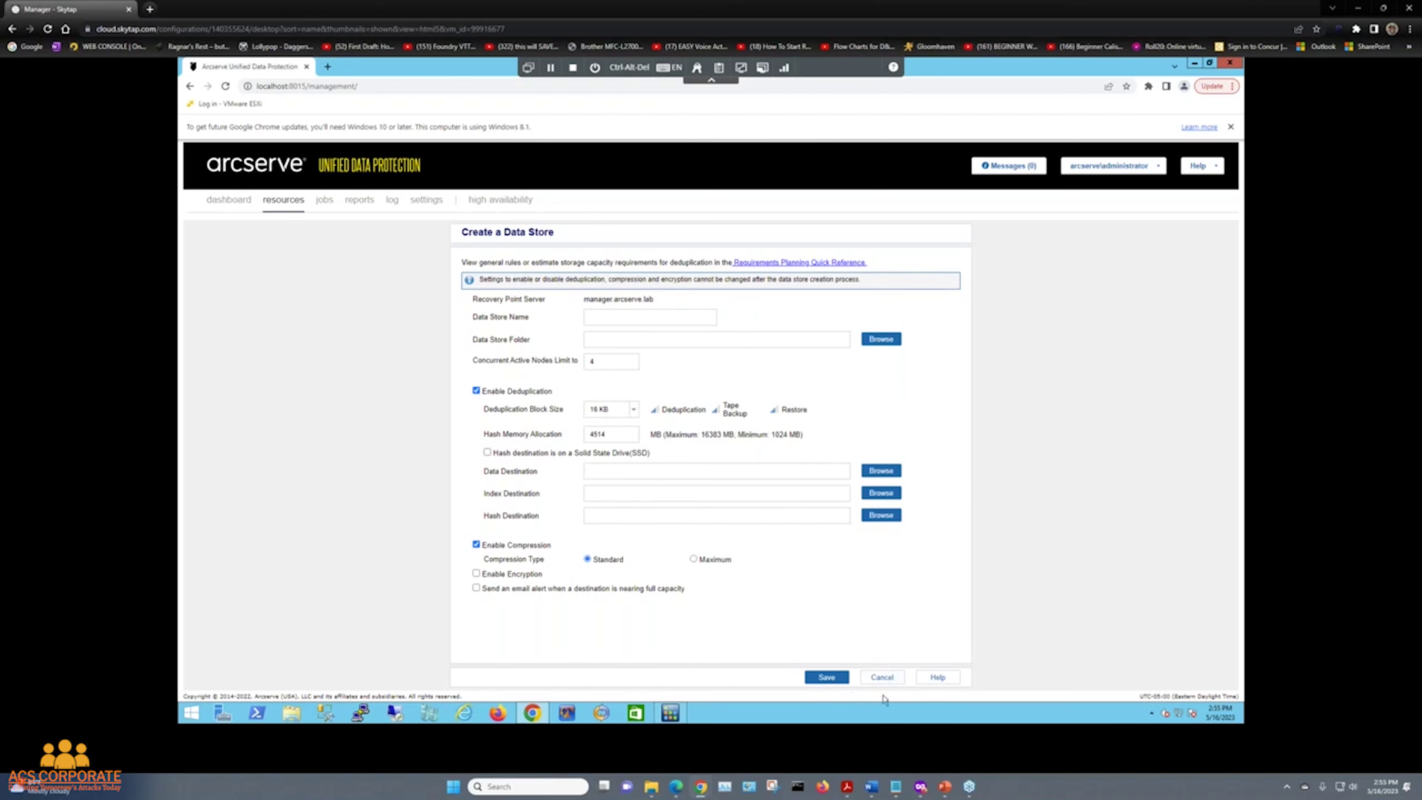
left_click(891, 678)
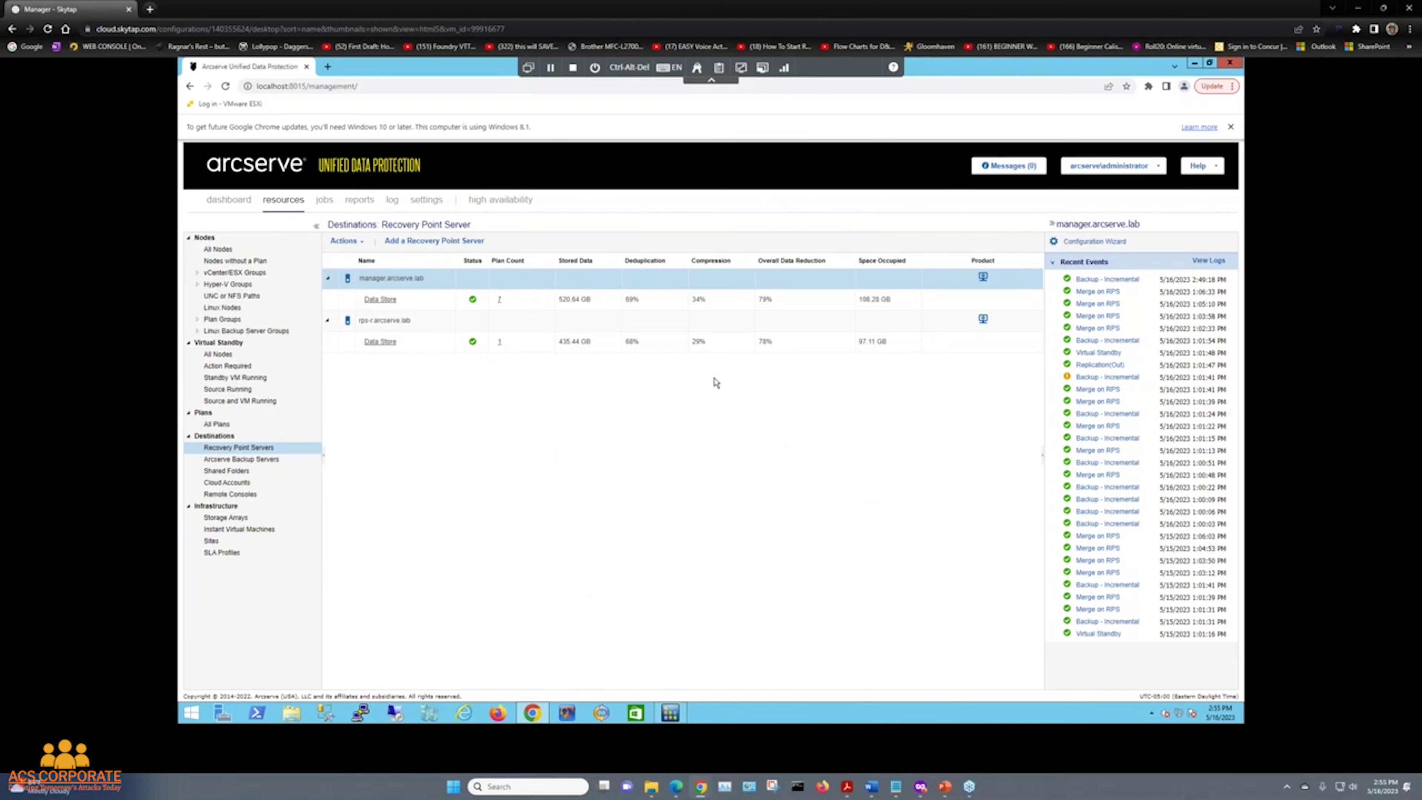
left_click(442, 324)
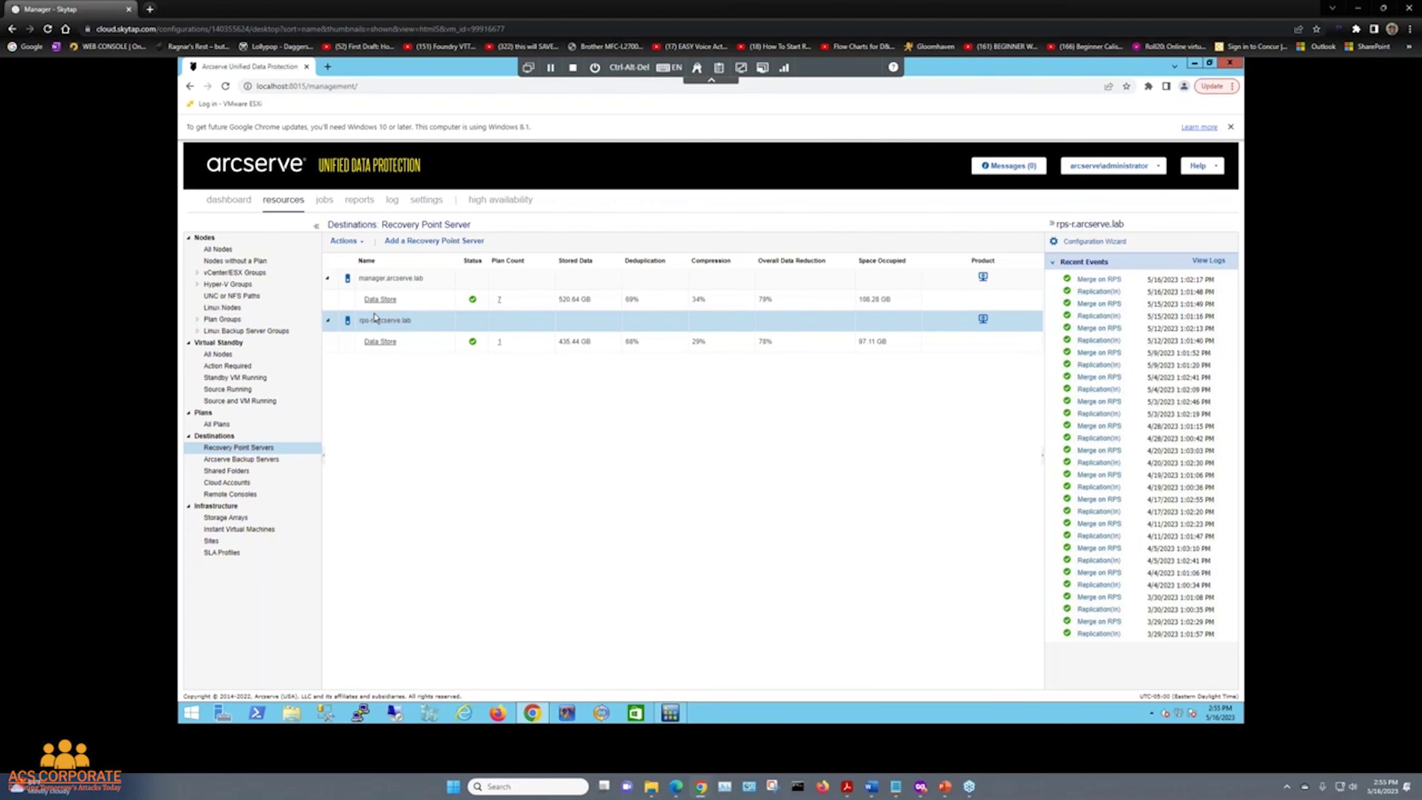
left_click(417, 348)
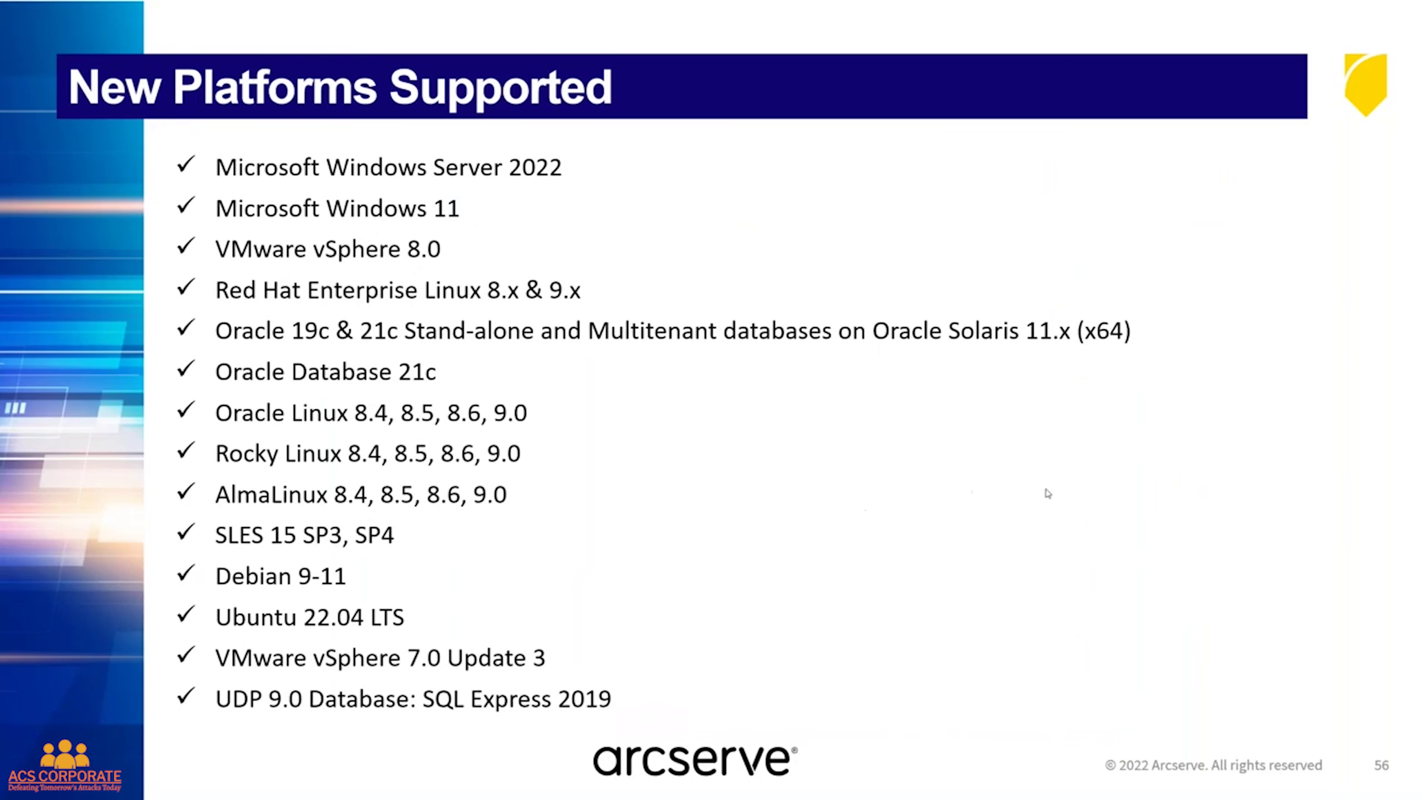
left_click(825, 439)
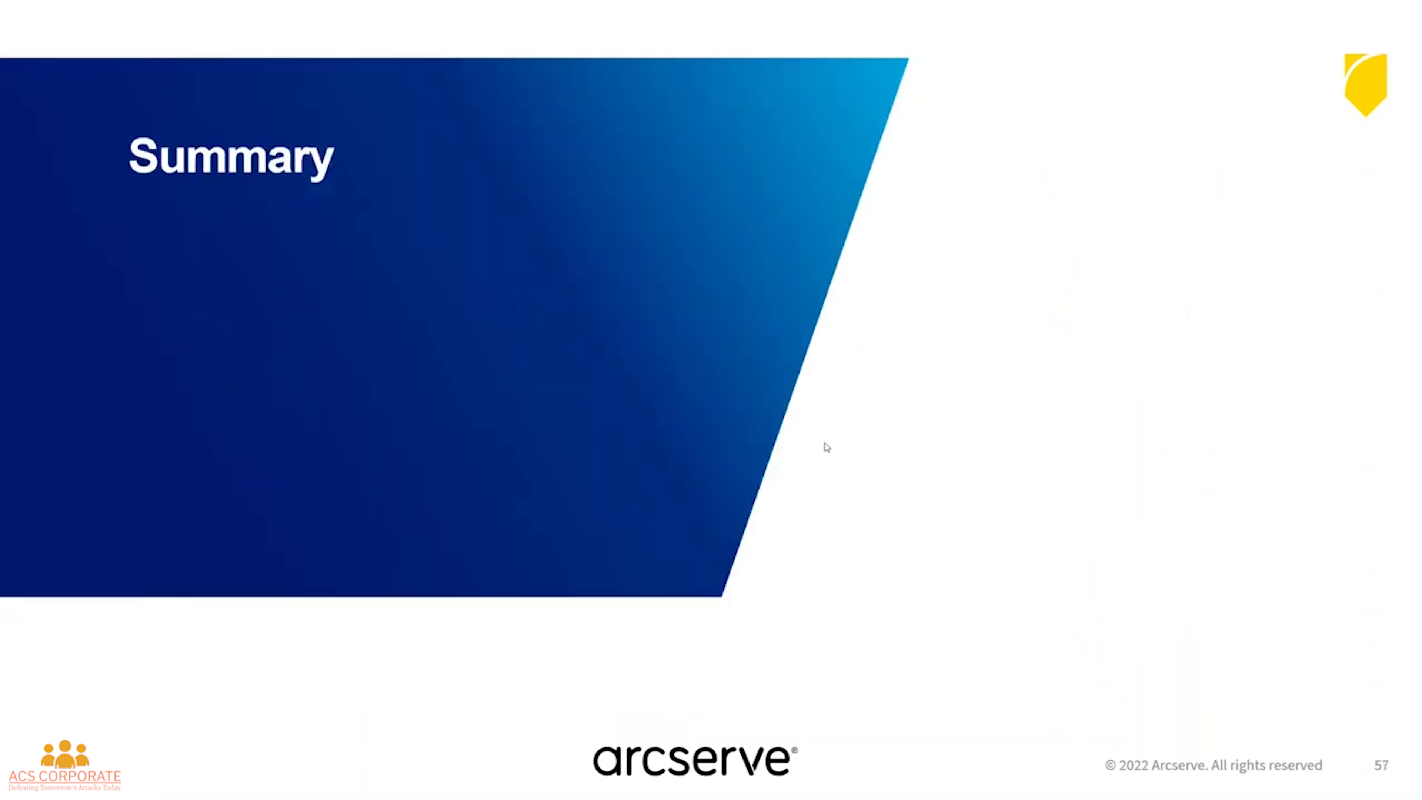
left_click(827, 447)
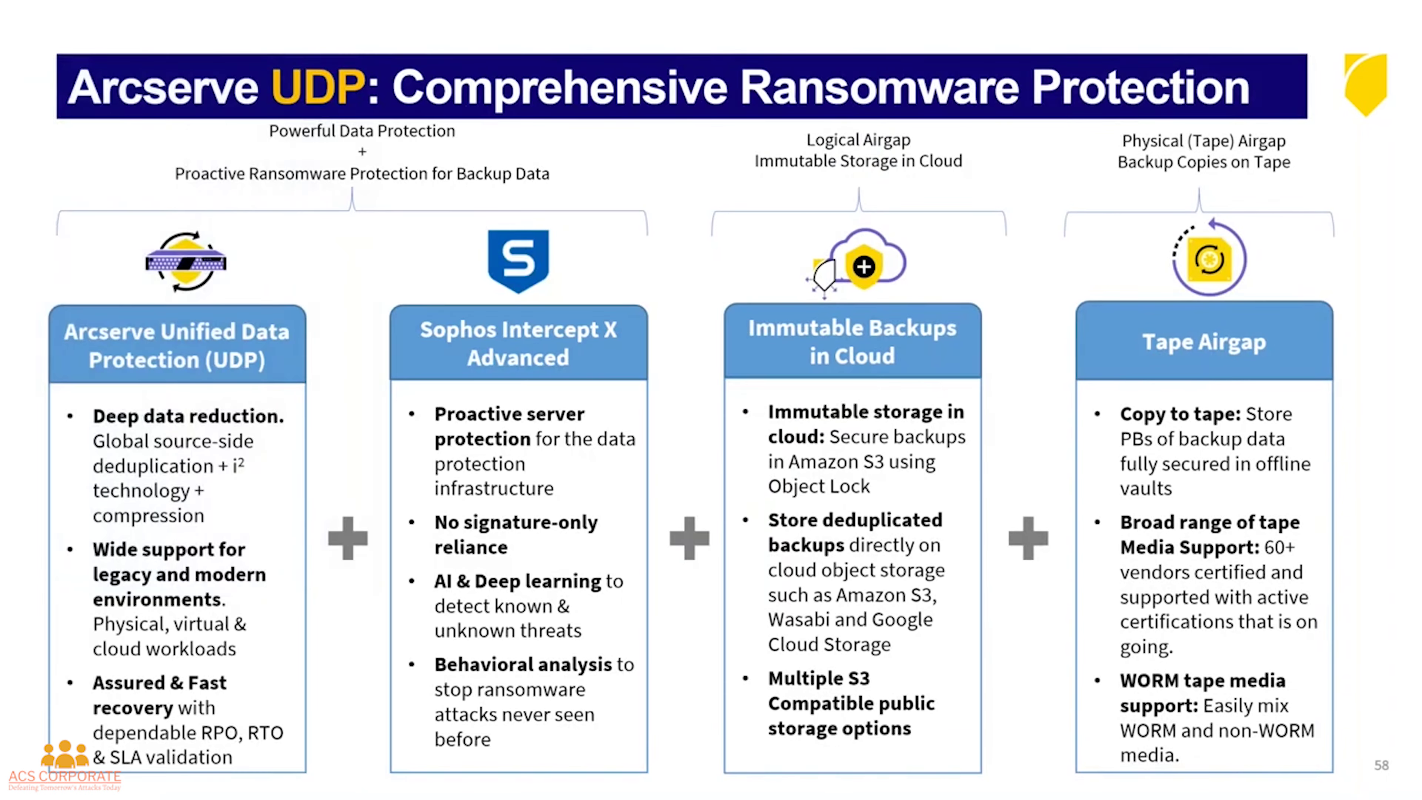